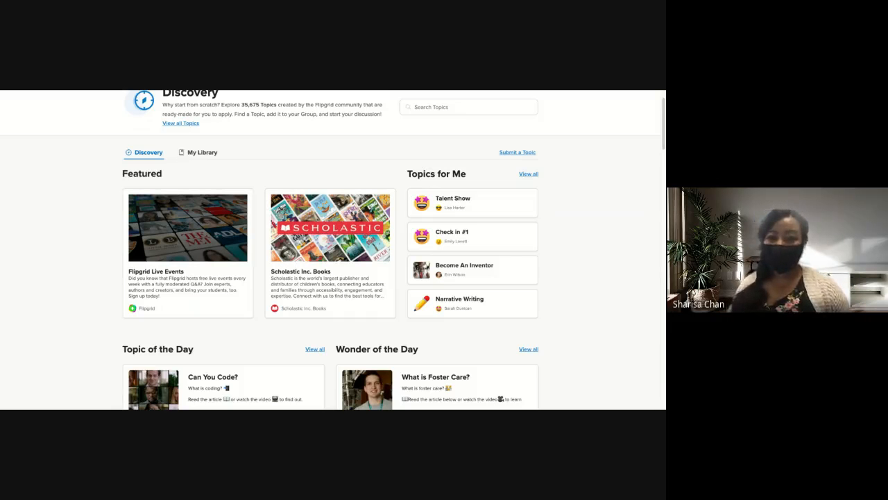
# Look through the Discovery page's daily topics, Browse Subjects, Trending Topics and Partners sections.
pyautogui.scroll(-1, 391, 250)
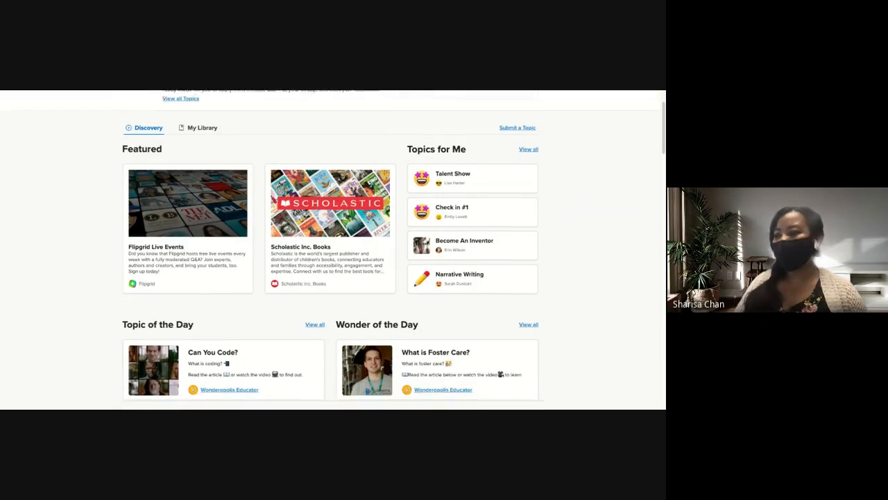
pyautogui.scroll(-2, 237, 278)
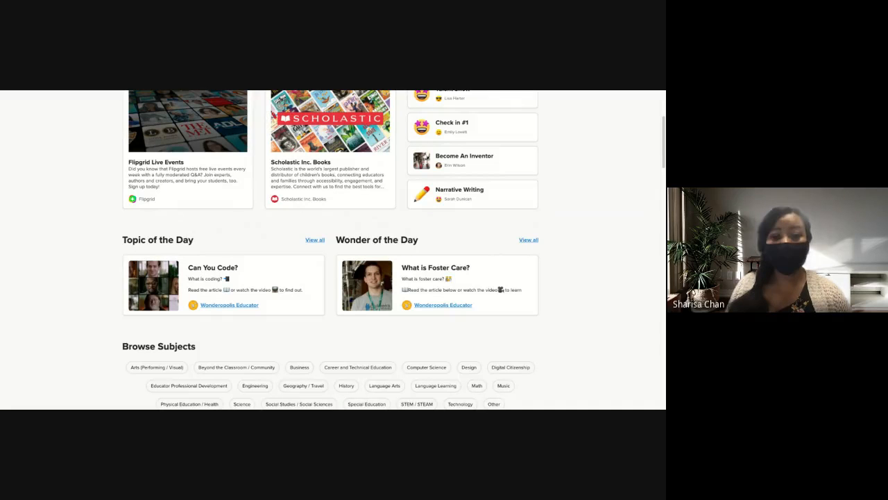
pyautogui.scroll(-1, 366, 254)
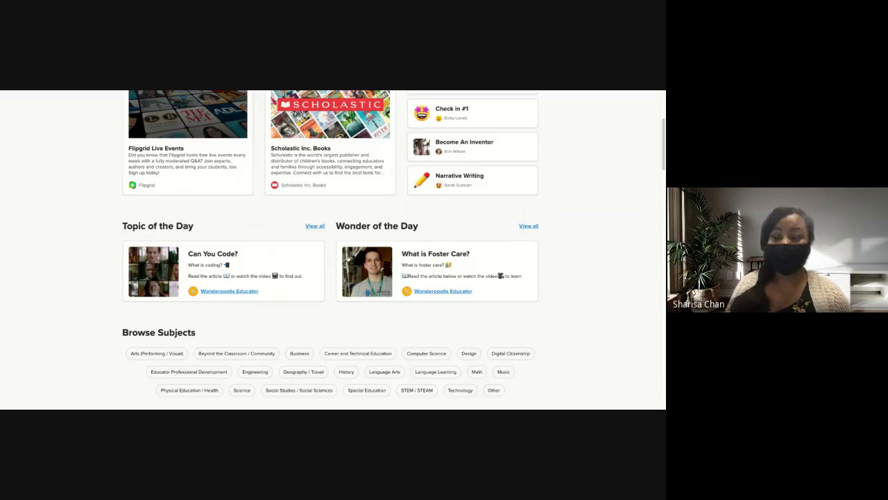
pyautogui.scroll(-1, 302, 269)
pyautogui.scroll(-1, 289, 273)
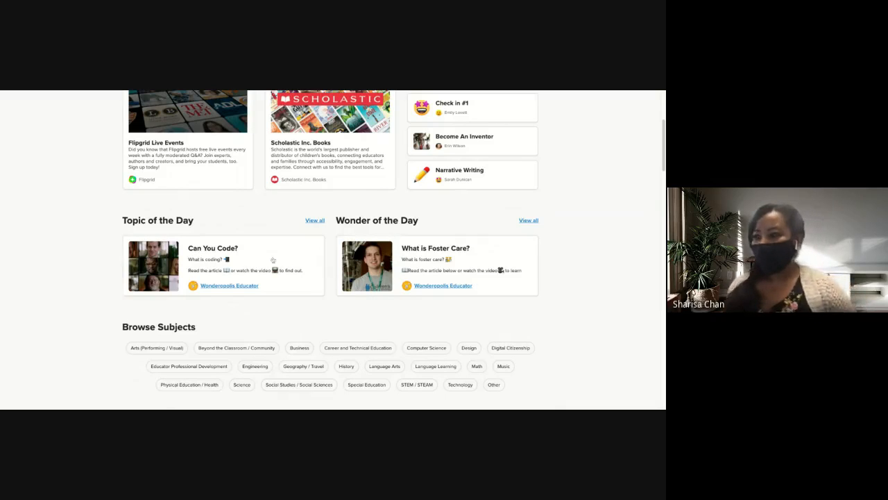
pyautogui.scroll(-3, 283, 264)
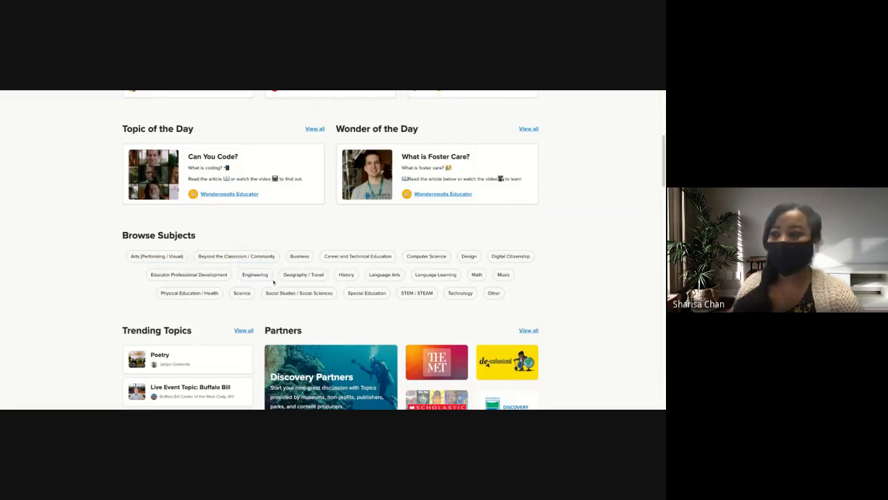
pyautogui.scroll(-2, 285, 290)
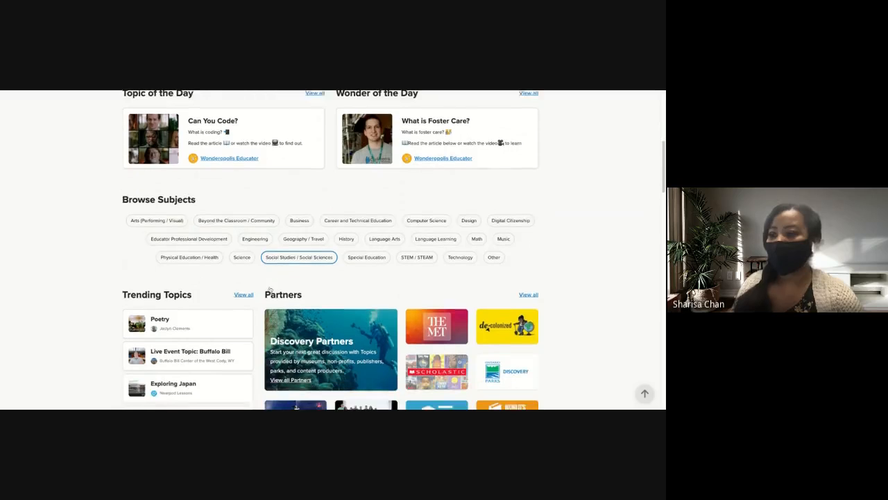
pyautogui.scroll(-1, 269, 288)
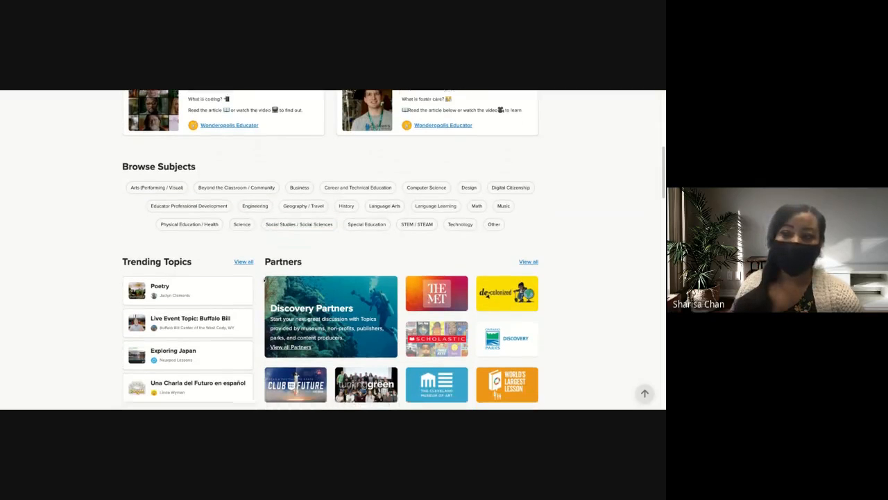
pyautogui.scroll(-2, 266, 280)
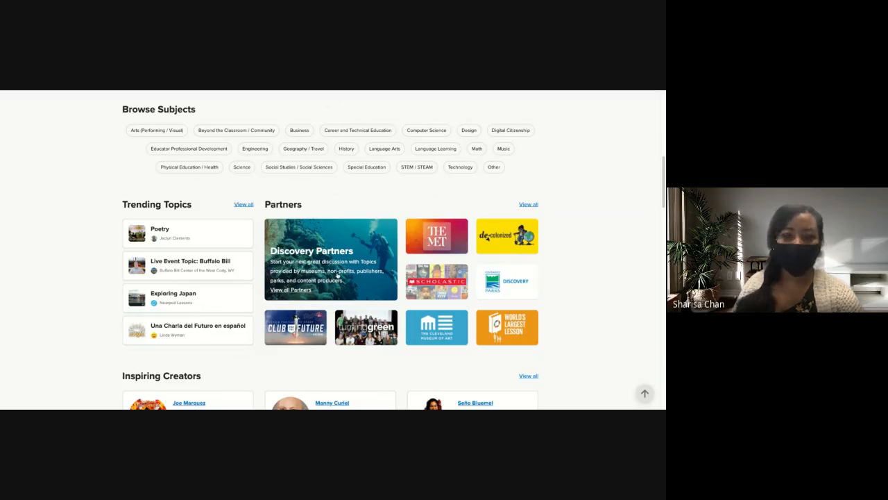
pyautogui.scroll(-1, 366, 295)
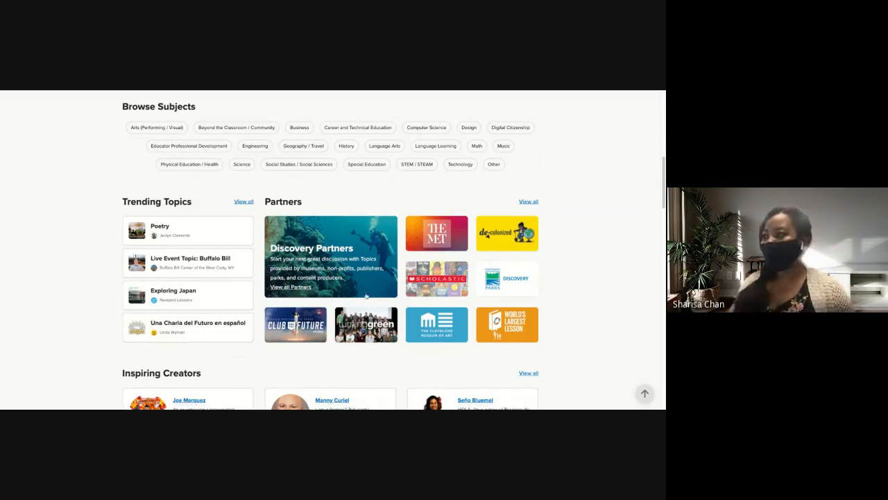
# Open the full Trending Topics list and examine the topics with their subjects and communities.
pyautogui.click(250, 202)
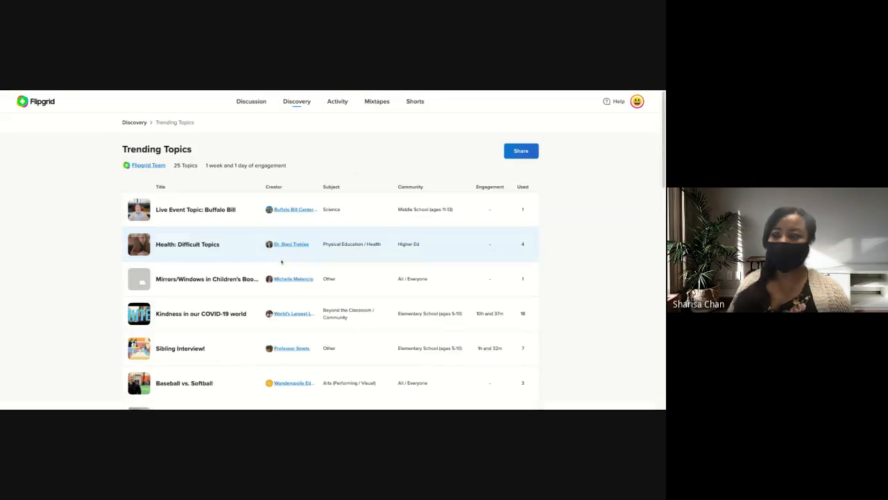
pyautogui.scroll(-5, 281, 261)
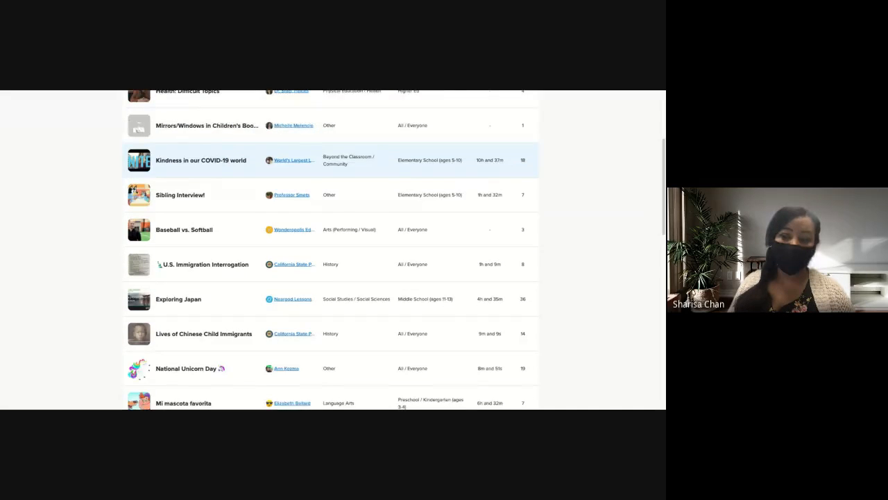
pyautogui.scroll(-1, 281, 258)
pyautogui.scroll(-1, 281, 247)
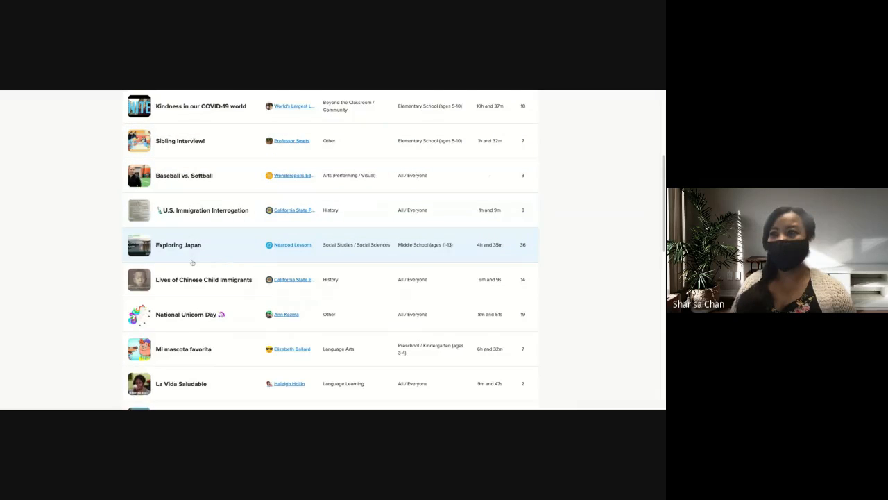
pyautogui.scroll(1, 192, 262)
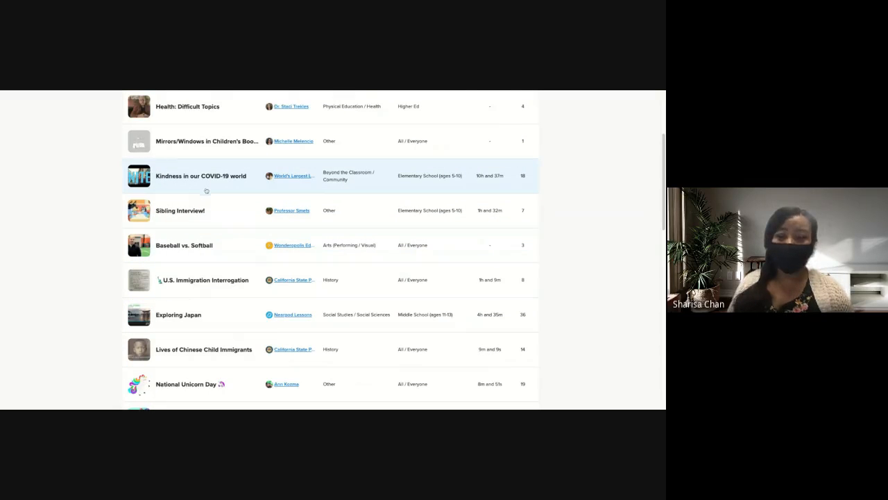
pyautogui.scroll(-1, 217, 281)
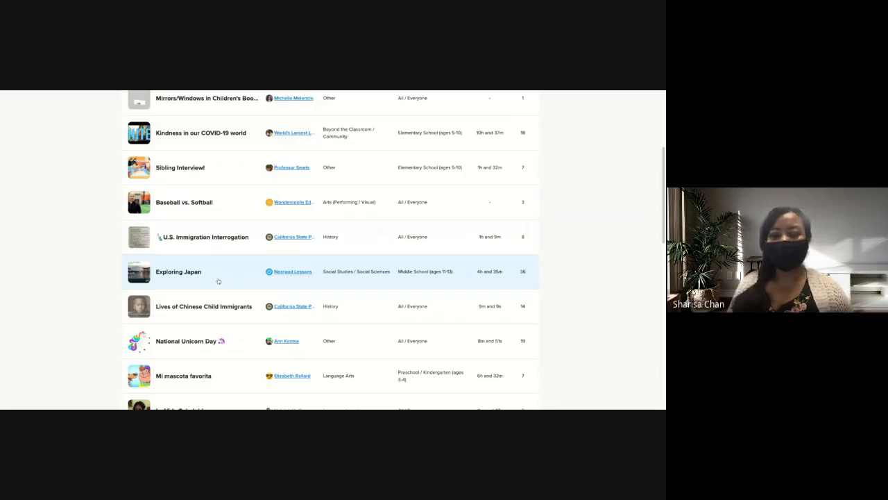
pyautogui.scroll(-1, 218, 281)
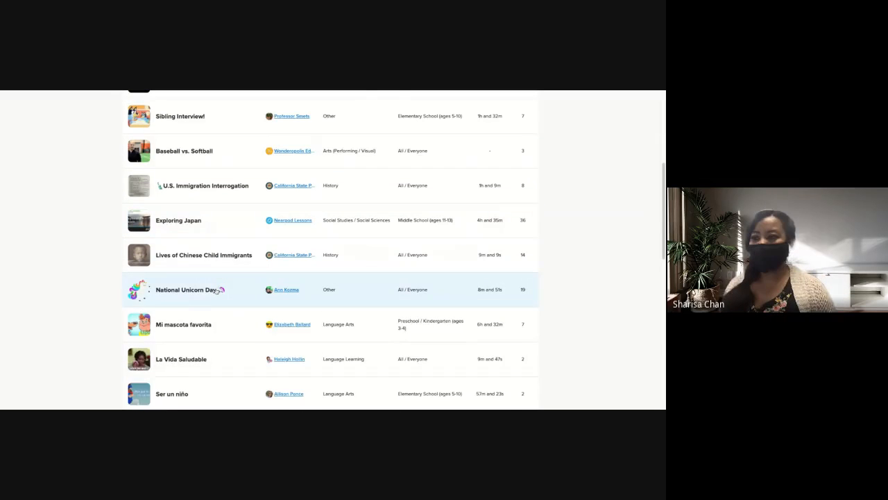
pyautogui.scroll(-1, 217, 290)
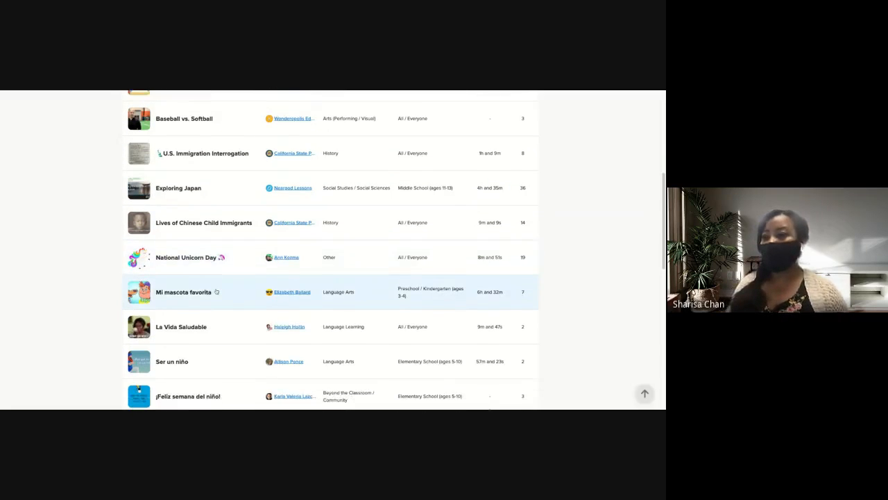
pyautogui.scroll(-1, 222, 295)
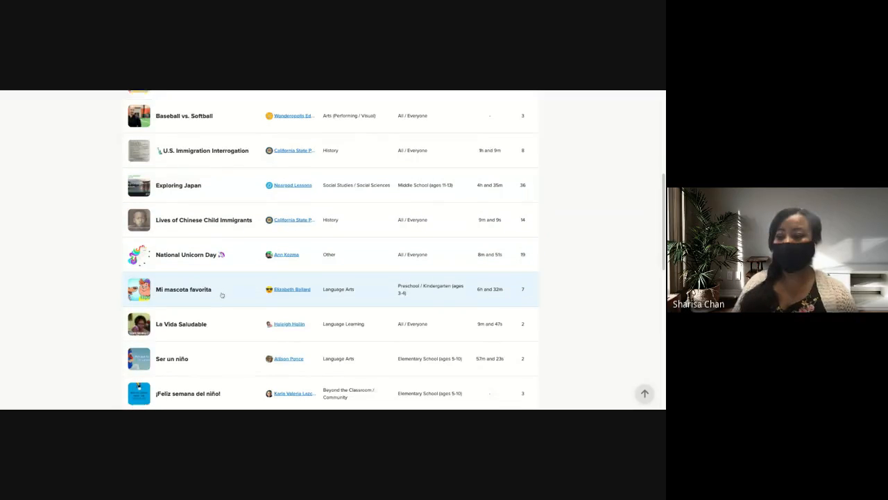
pyautogui.scroll(-1, 222, 295)
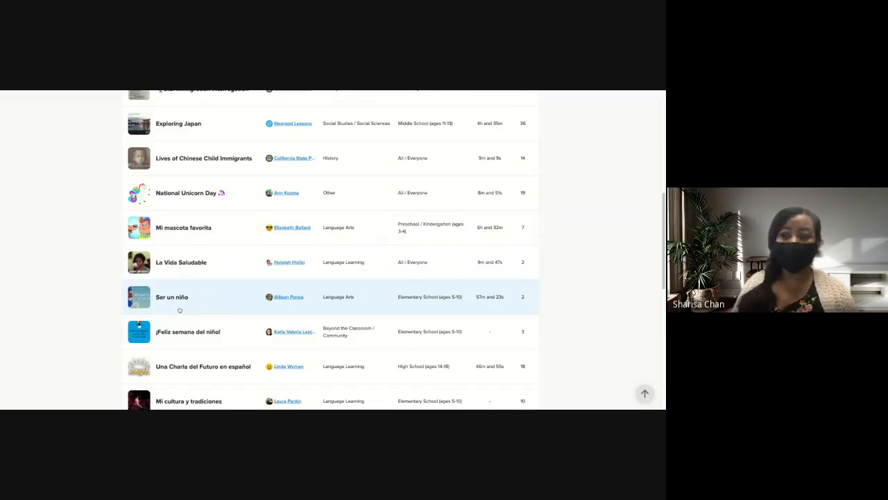
pyautogui.scroll(-1, 193, 348)
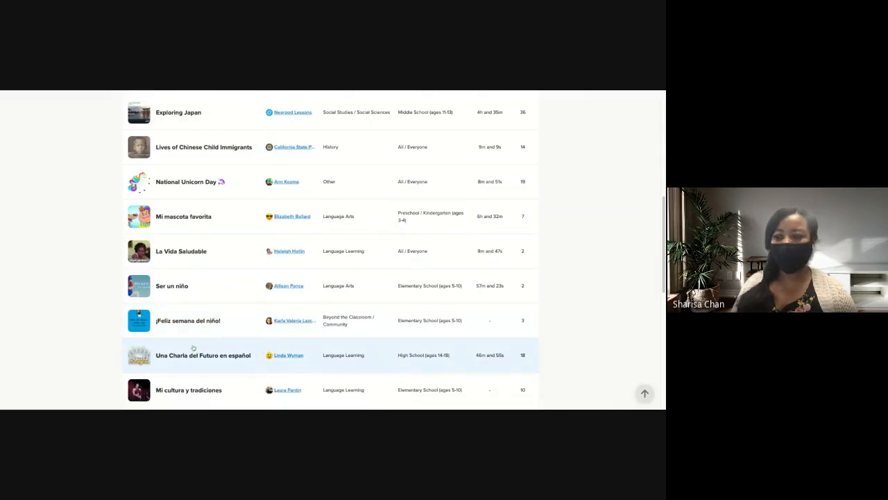
pyautogui.scroll(-1, 194, 349)
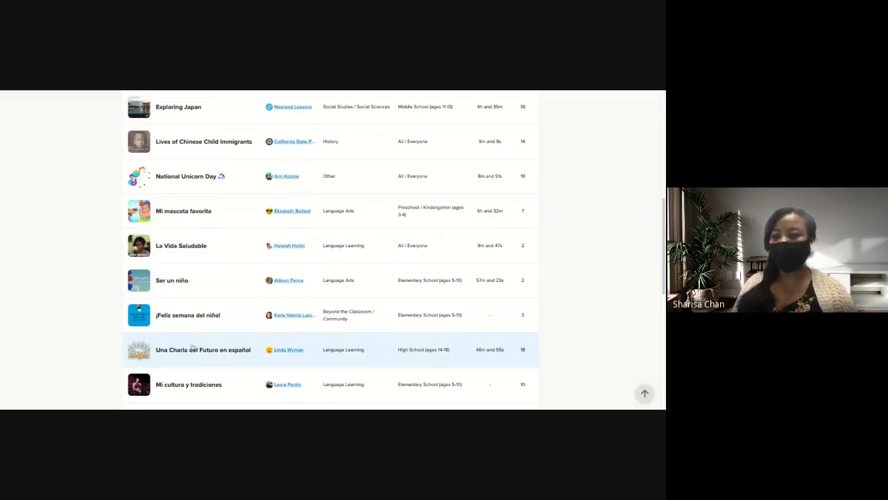
pyautogui.scroll(8, 195, 341)
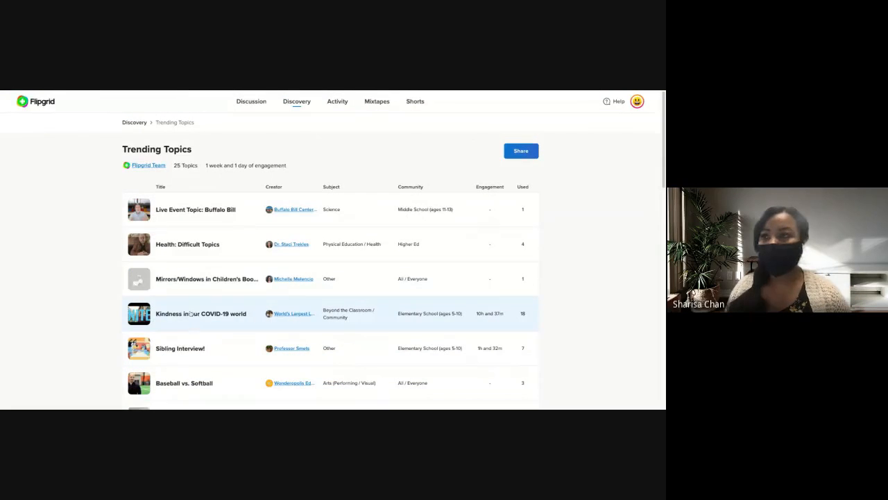
# Return to the main Discovery page and search its full topic list for "super hero".
pyautogui.click(297, 103)
pyautogui.scroll(-5, 279, 276)
pyautogui.scroll(-4, 279, 275)
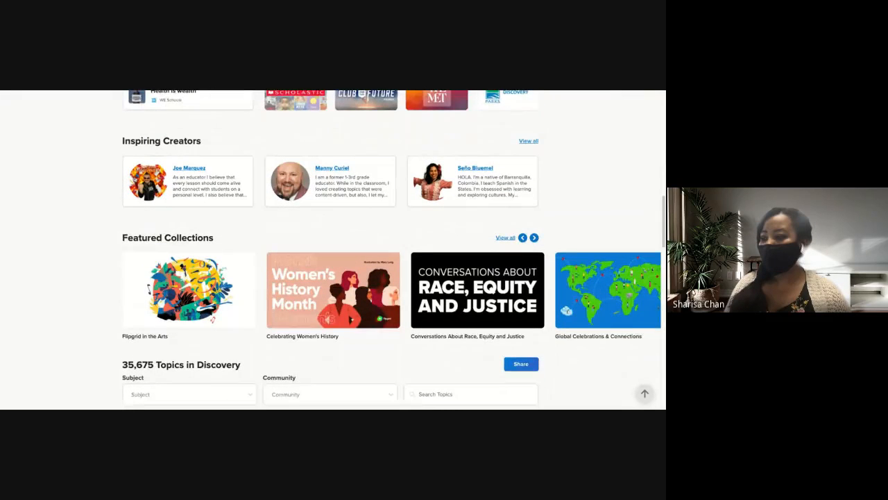
pyautogui.scroll(-2, 279, 275)
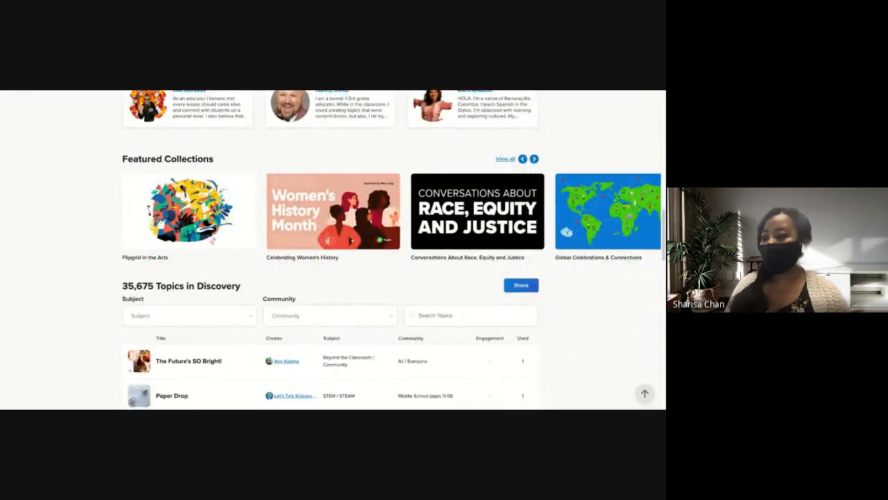
pyautogui.scroll(-2, 392, 248)
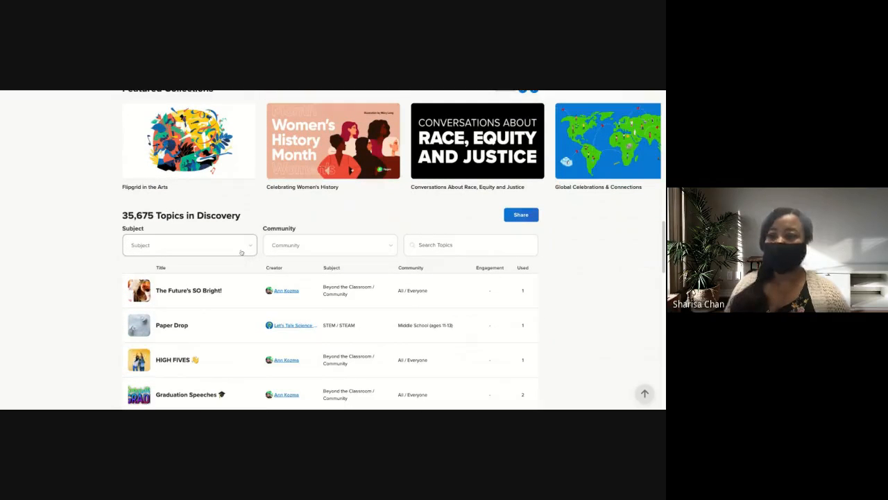
pyautogui.scroll(-1, 242, 253)
pyautogui.scroll(-1, 241, 252)
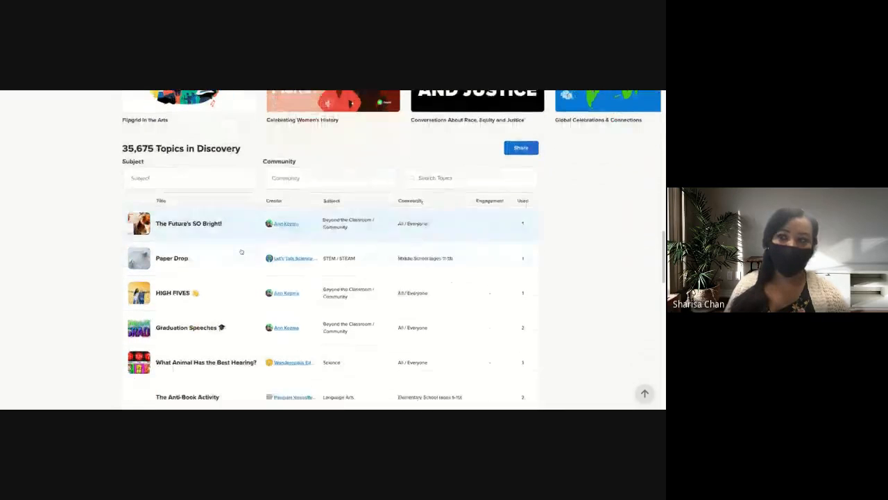
pyautogui.click(232, 181)
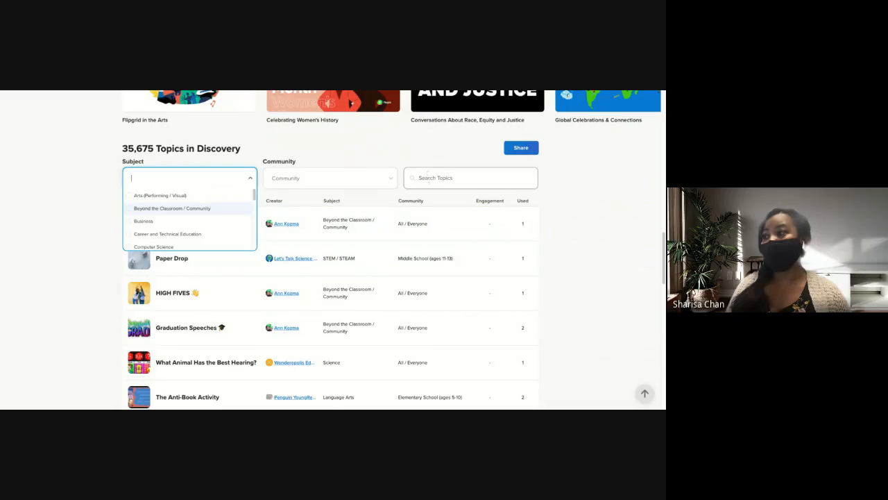
pyautogui.click(428, 179)
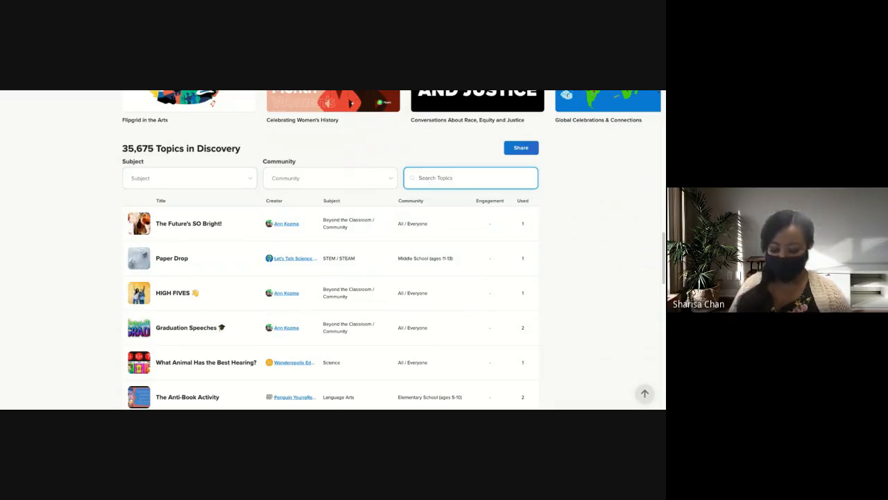
pyautogui.write('super hero')
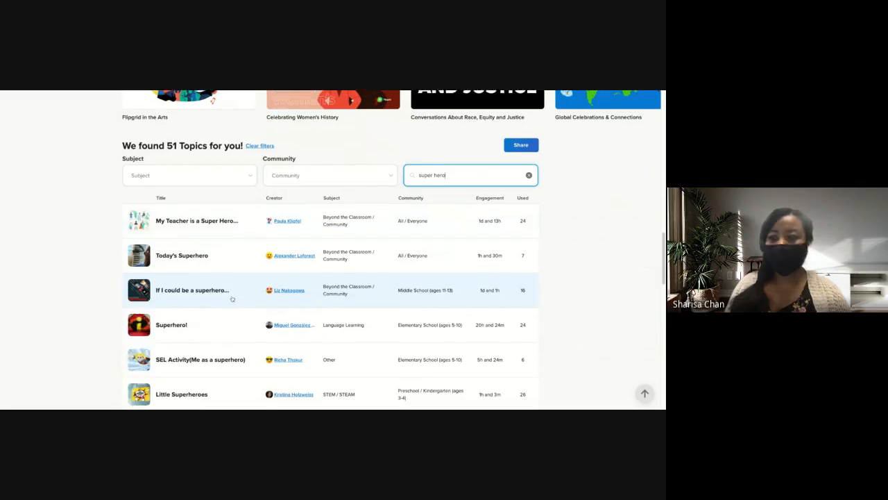
# Open the "SEL Activity(Me as a superhero)" topic and save it to a new collection named "SEL".
pyautogui.scroll(-2, 233, 300)
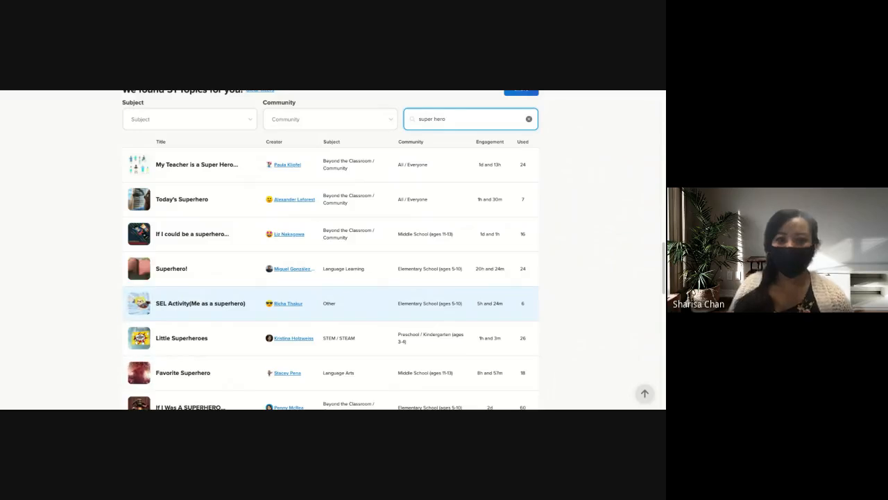
pyautogui.click(199, 311)
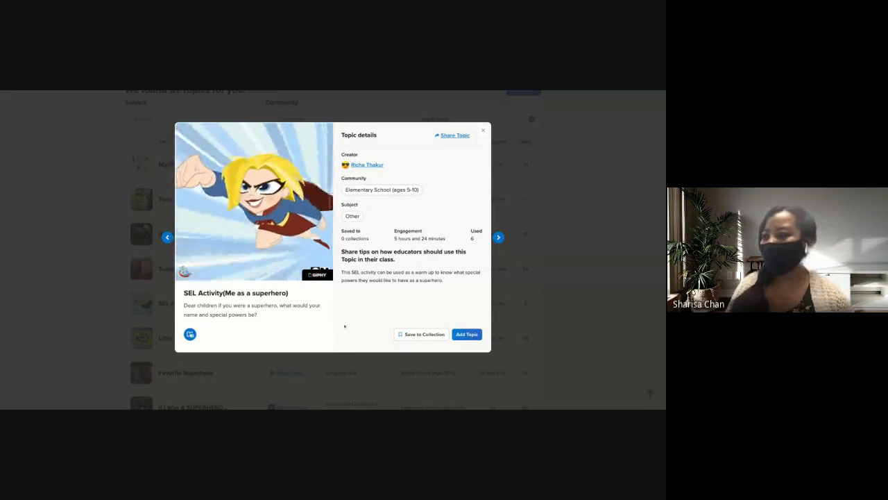
pyautogui.click(406, 336)
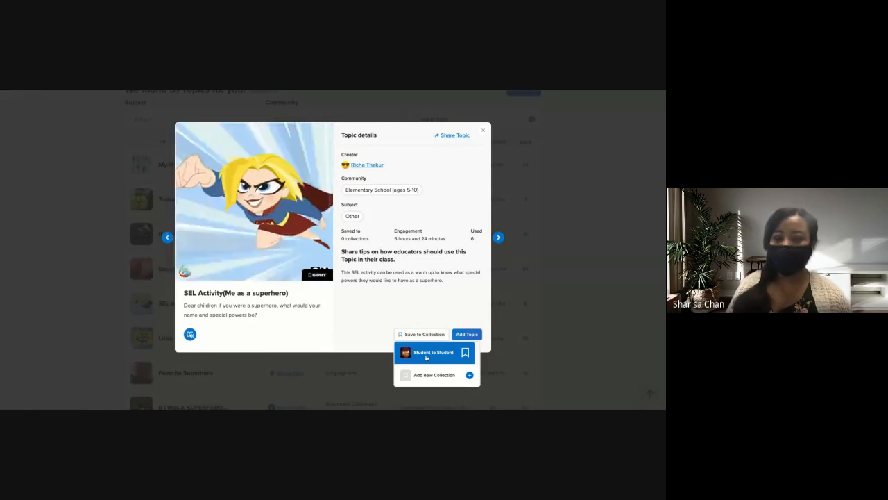
pyautogui.click(470, 376)
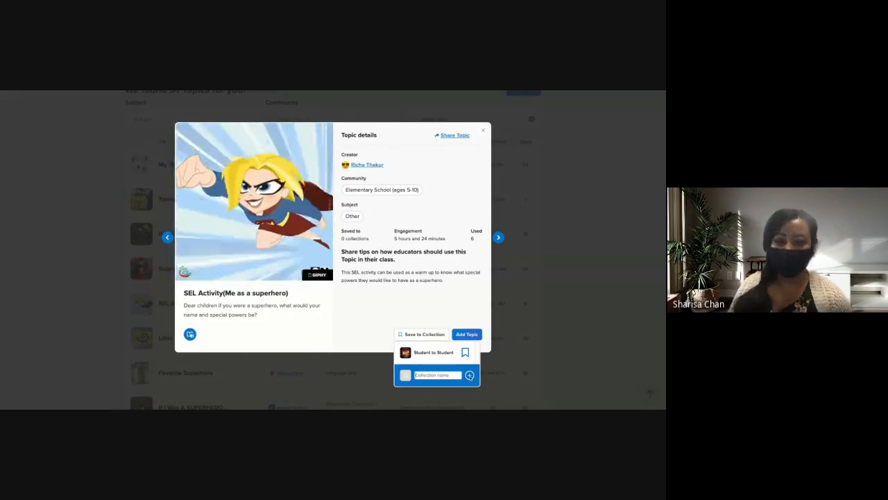
pyautogui.write('SEL')
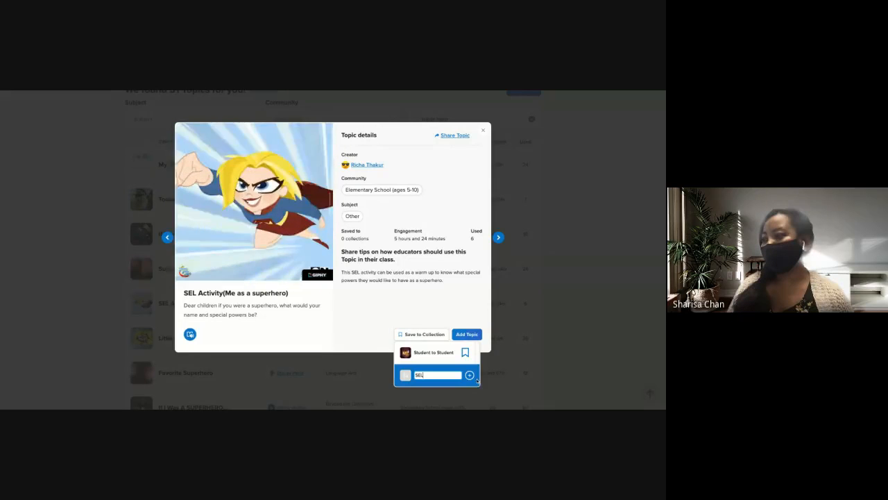
pyautogui.press('BackSpace')
pyautogui.press('BackSpace')
pyautogui.press('BackSpace')
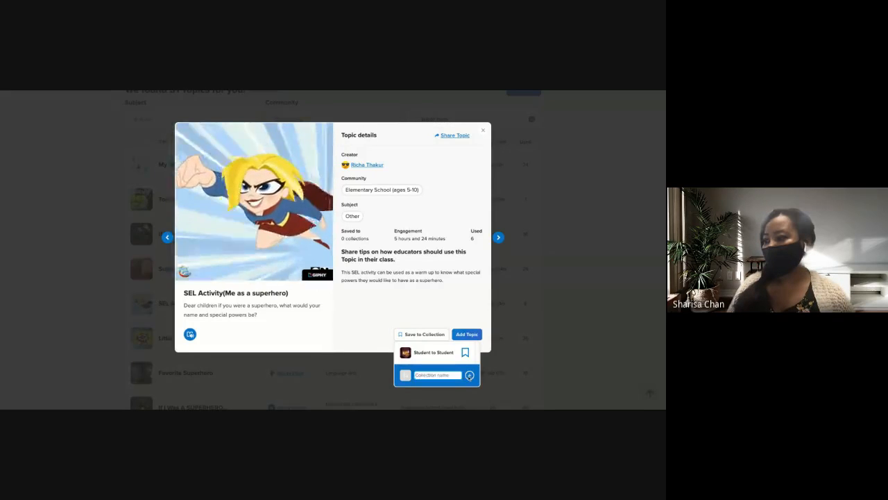
pyautogui.write('SEL')
pyautogui.press('Return')
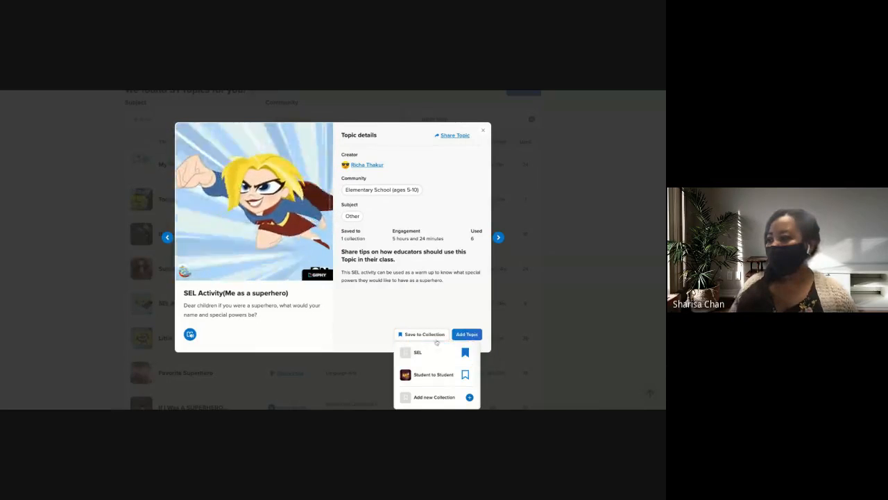
# Check the superhero topic's saved collections and add it to the discussions as an individual topic.
pyautogui.click(462, 375)
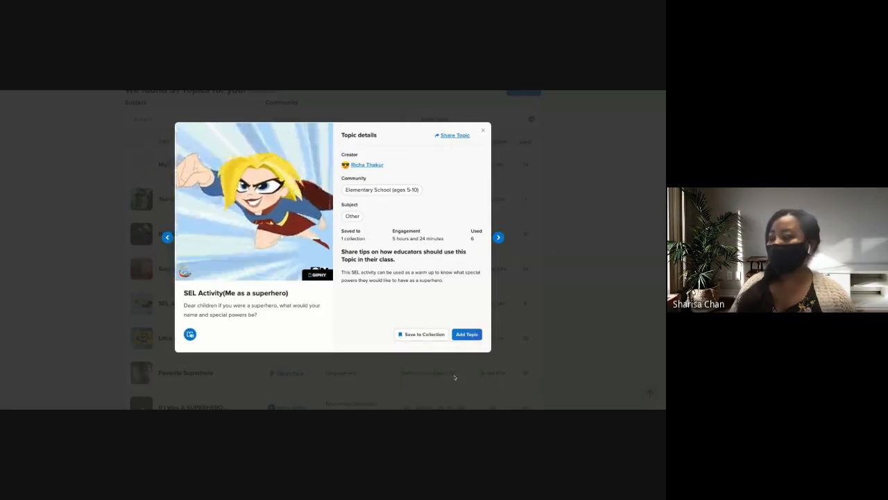
pyautogui.click(426, 336)
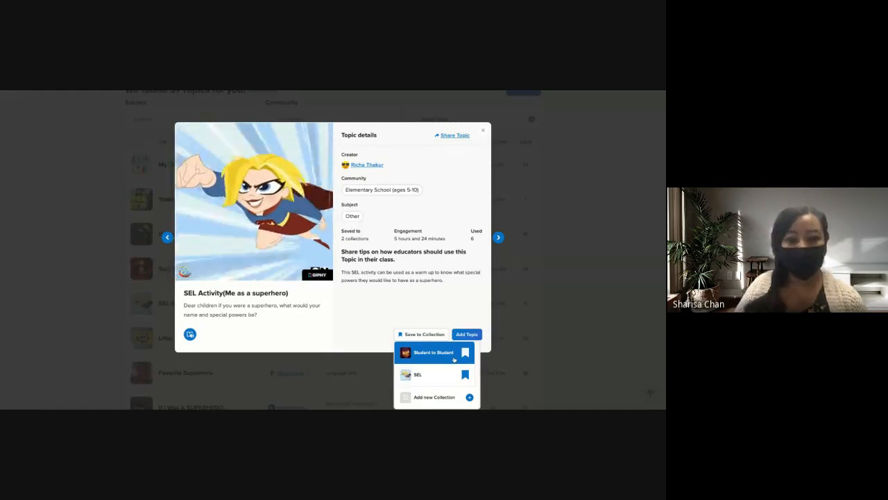
pyautogui.click(467, 334)
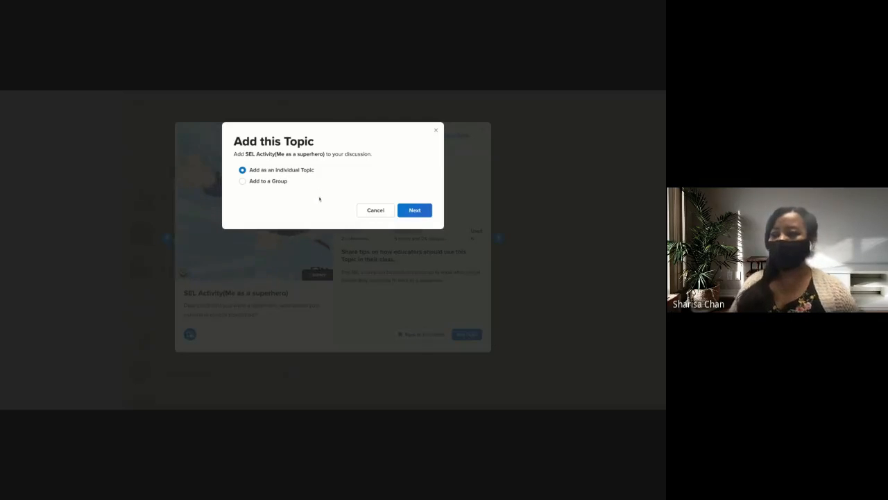
pyautogui.click(420, 216)
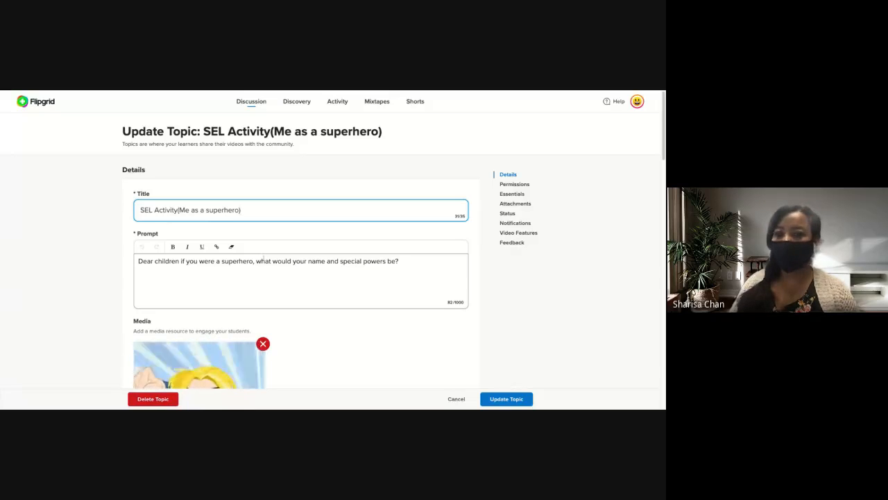
# Add a new prompt paragraph reading "Please respond to one other person and share something that you liked about their video.".
pyautogui.scroll(-1, 299, 257)
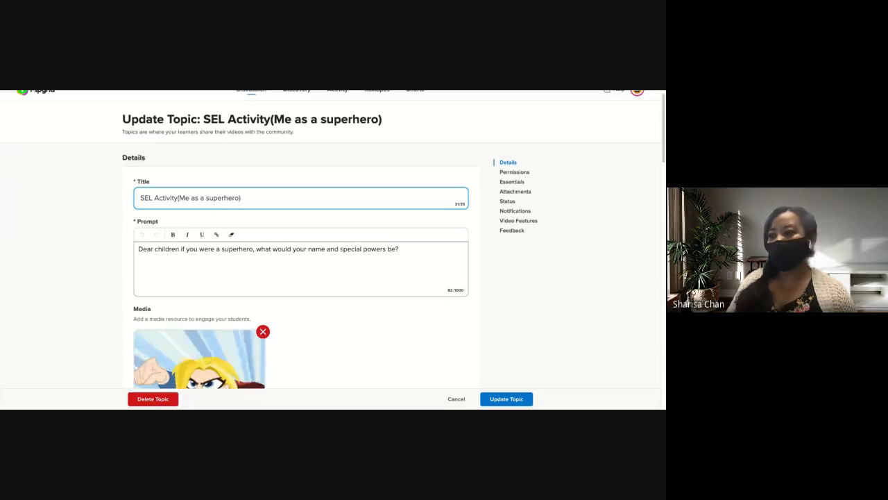
pyautogui.click(406, 251)
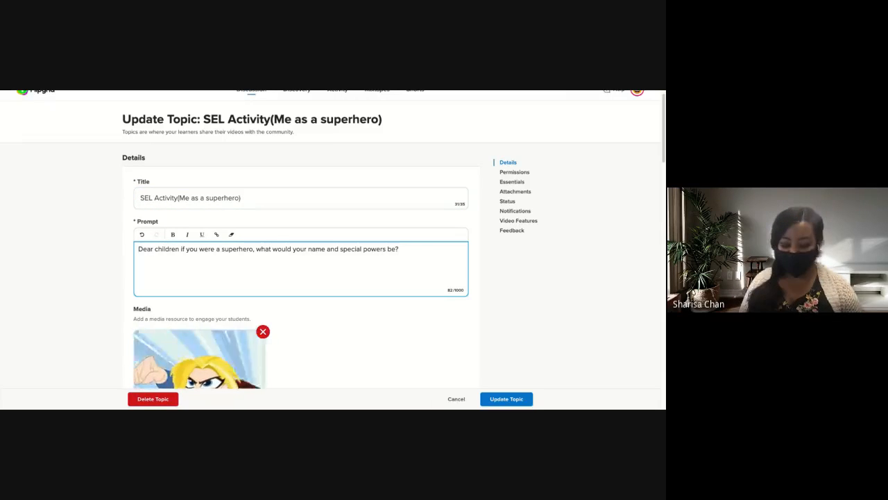
pyautogui.write('Please')
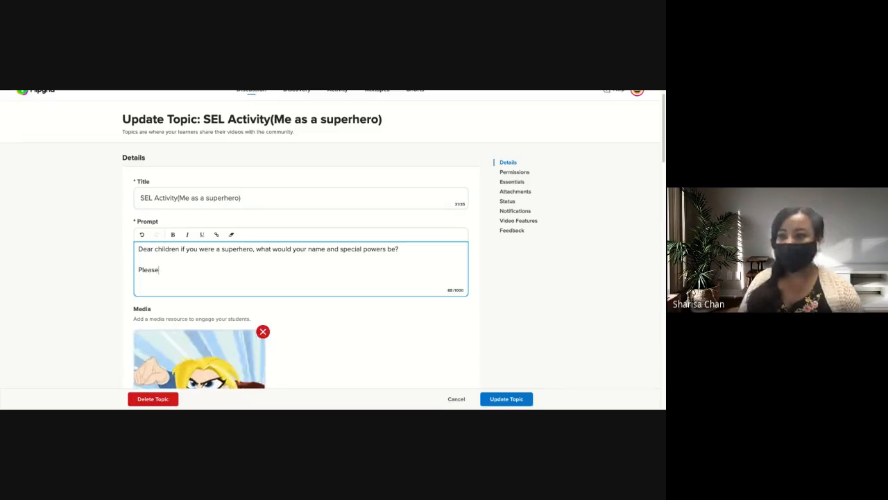
pyautogui.write(' respond to')
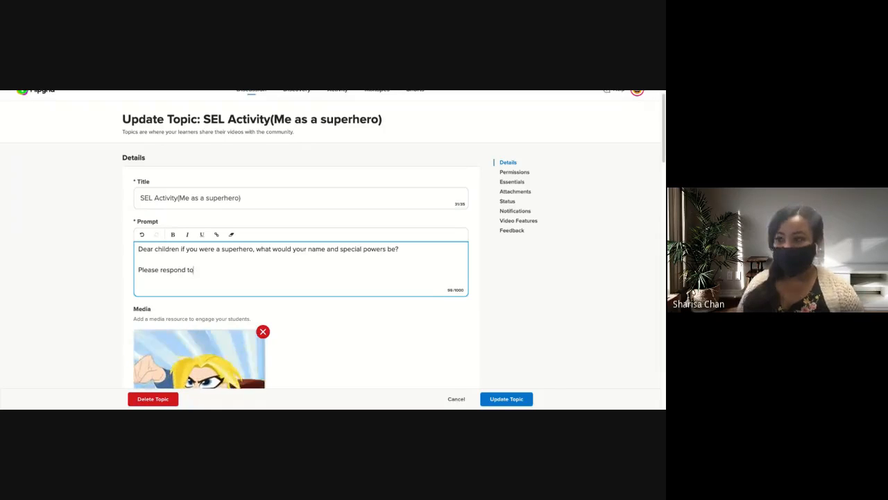
pyautogui.write(' one other ')
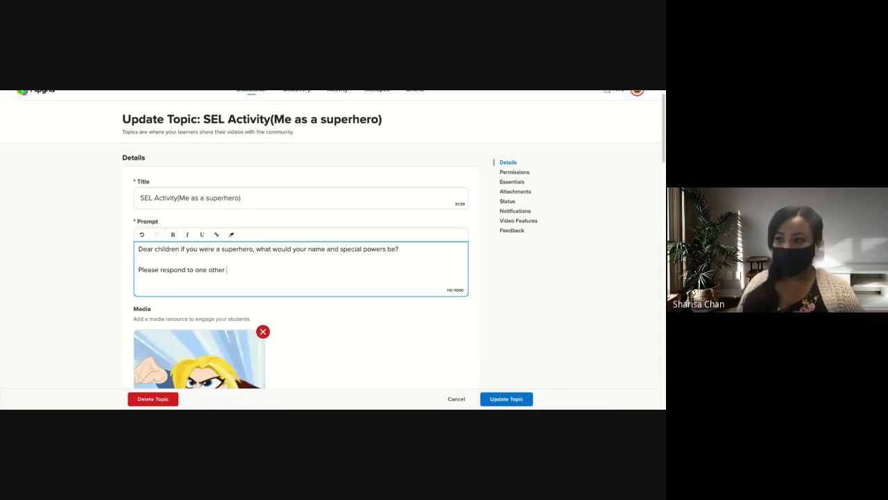
pyautogui.write('person ')
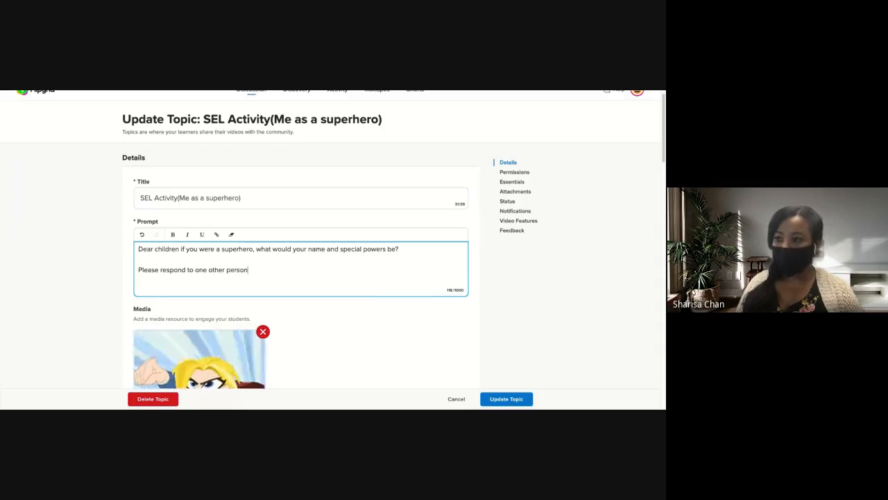
pyautogui.write('and shar')
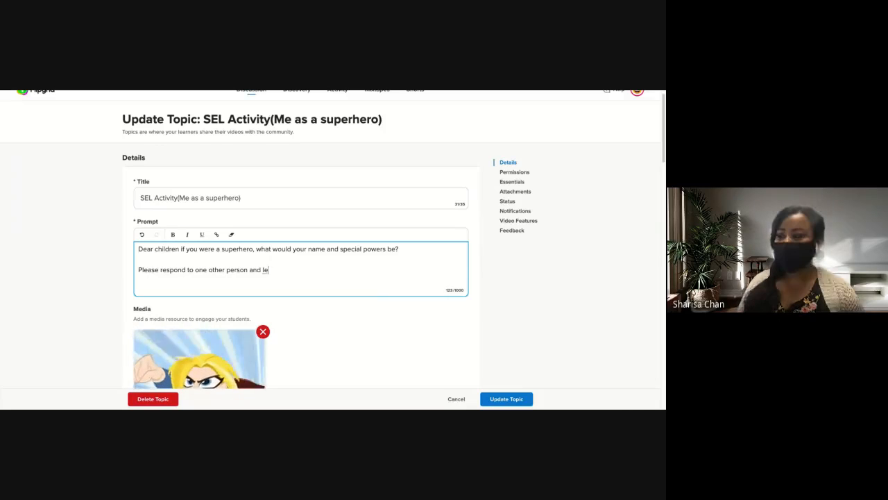
pyautogui.write('e someth')
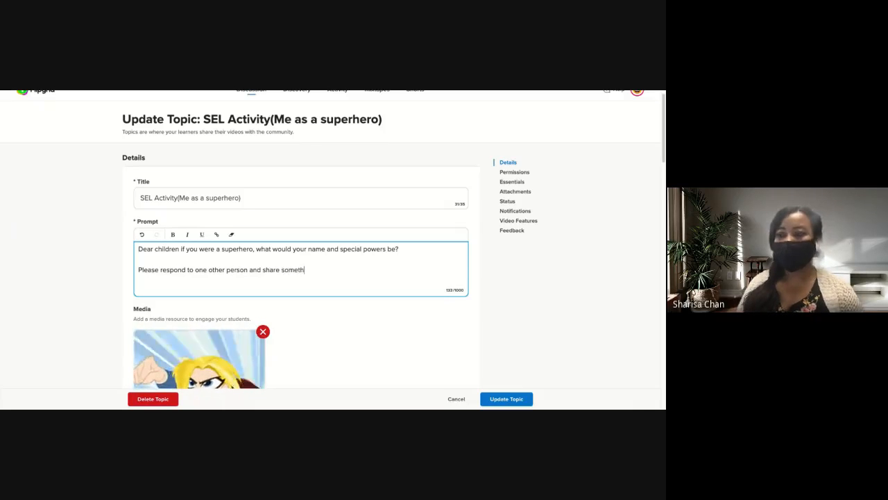
pyautogui.write('ing that you lik')
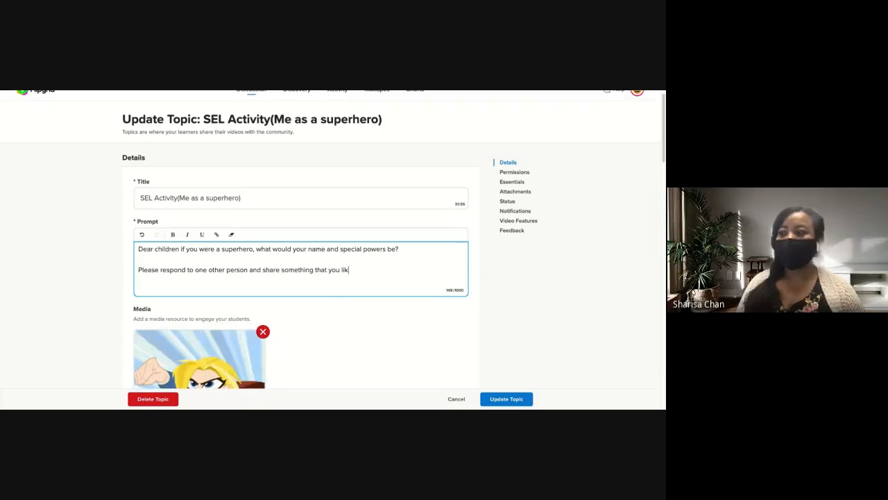
pyautogui.write('ed about thei')
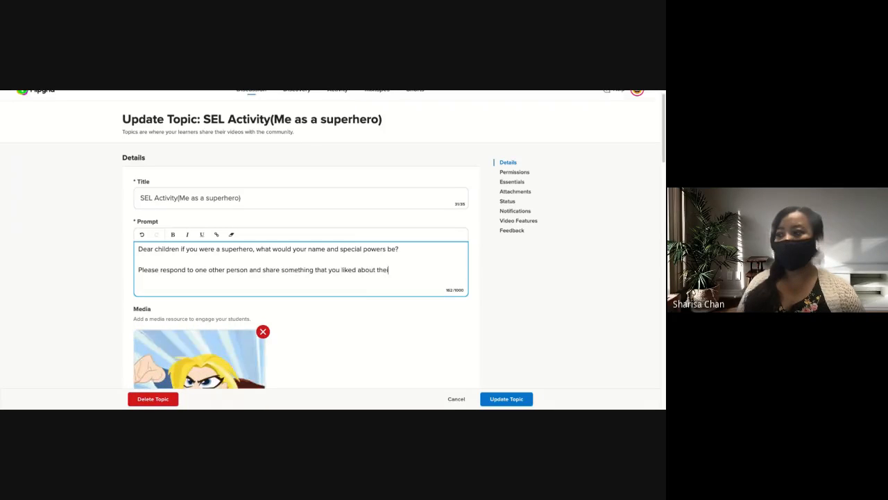
pyautogui.write('r video. ')
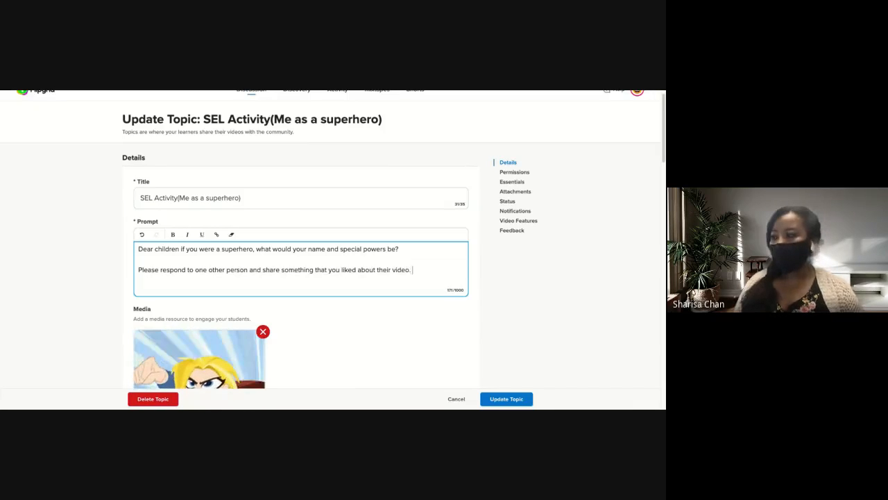
pyautogui.write('Rem')
# Append the sentence "Remember to like the videos you view." to the end of the topic prompt.
pyautogui.press('BackSpace')
pyautogui.press('BackSpace')
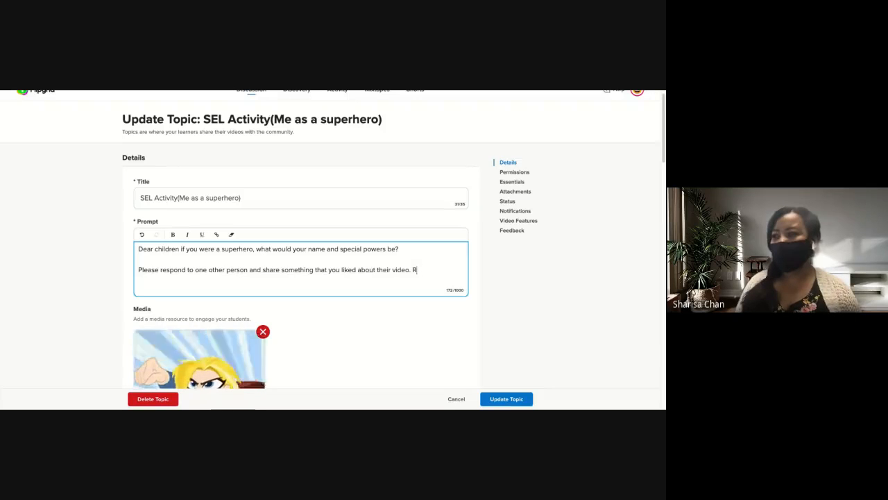
pyautogui.write('emem')
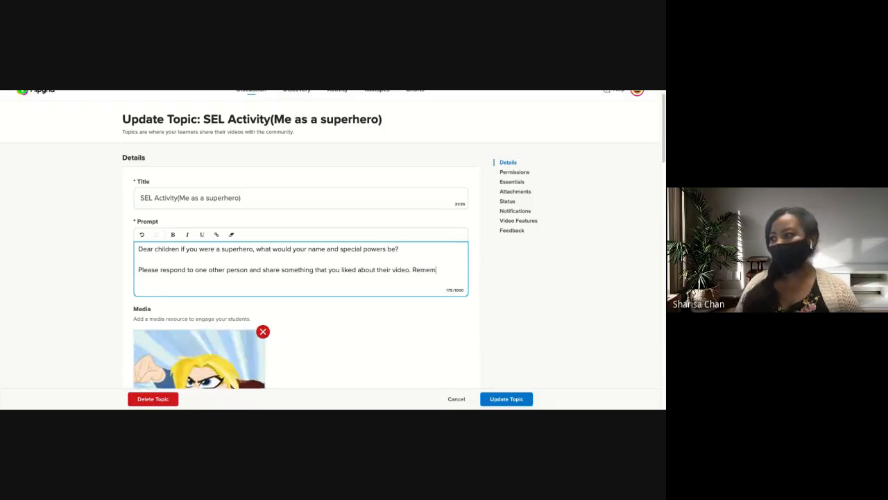
pyautogui.write('ber to ')
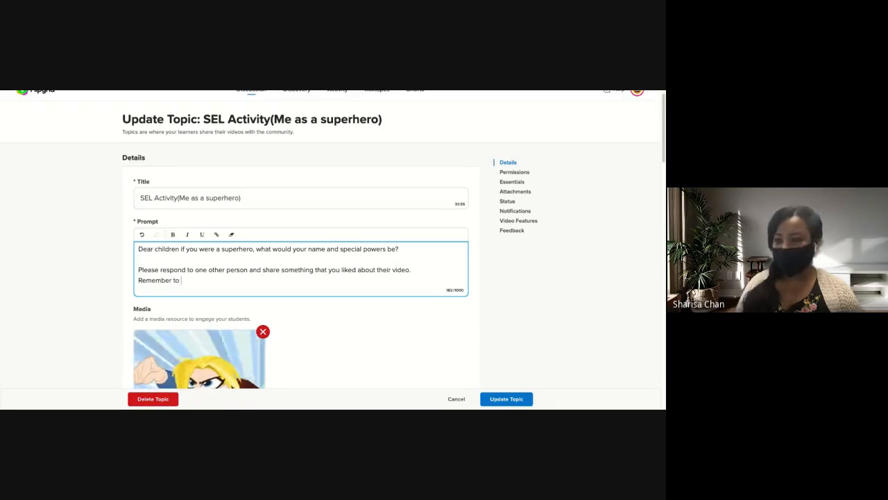
pyautogui.write('like the vb')
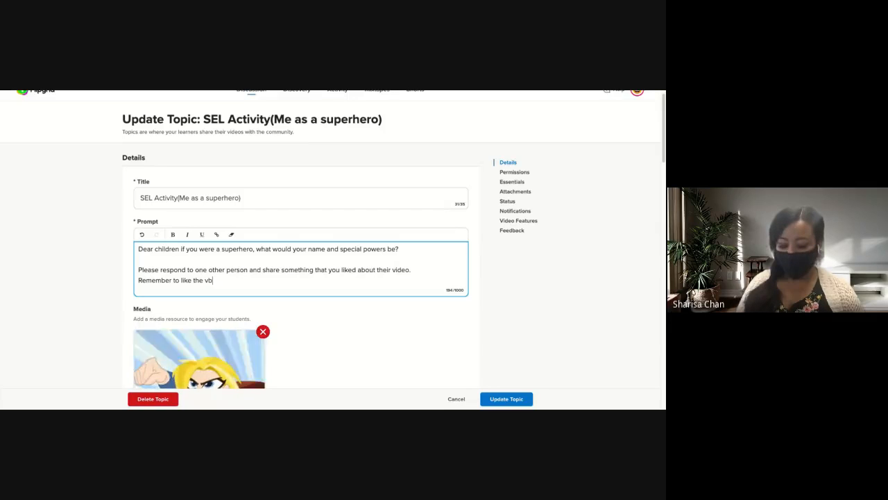
pyautogui.press('BackSpace')
pyautogui.write('ideos y')
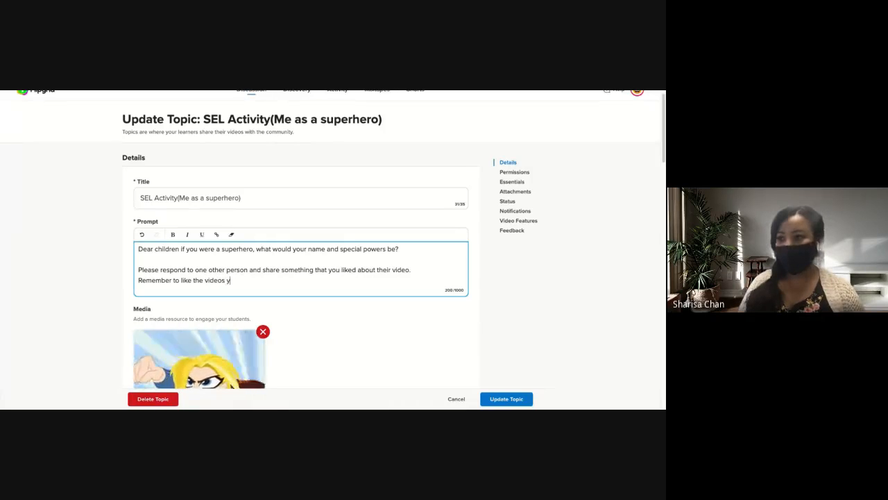
pyautogui.write('ou view.')
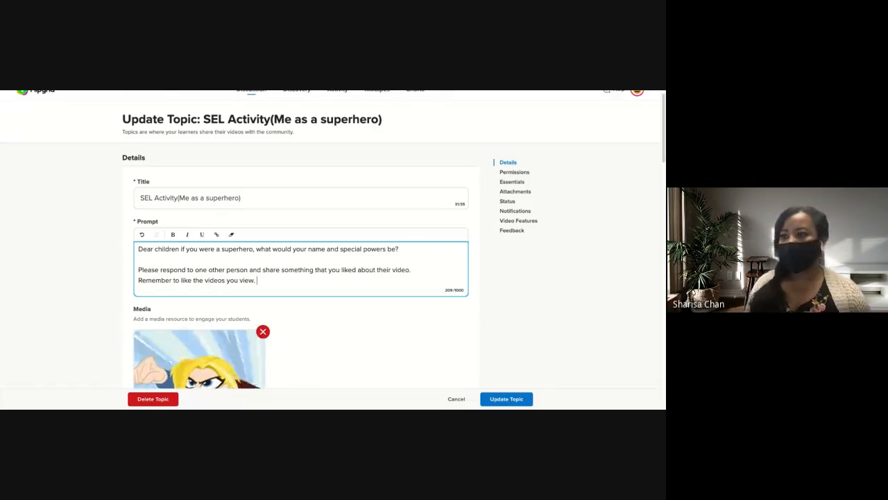
pyautogui.scroll(-3, 409, 247)
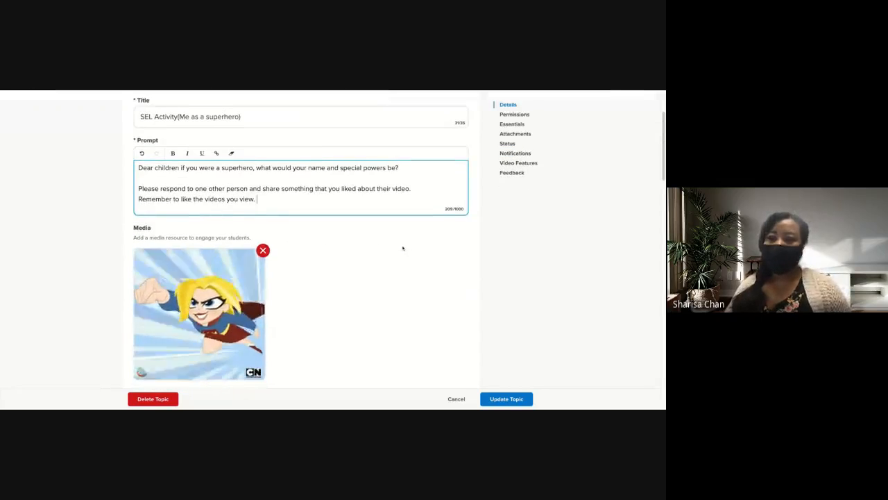
pyautogui.scroll(-1, 403, 247)
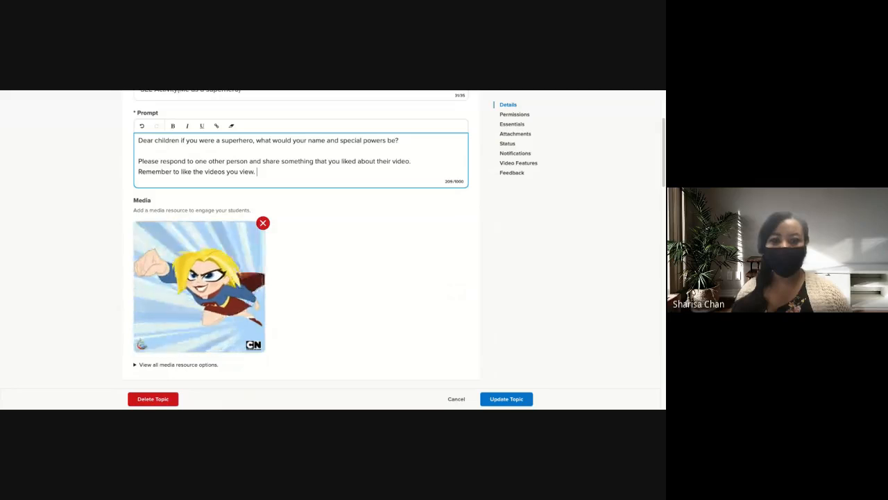
pyautogui.scroll(-4, 394, 239)
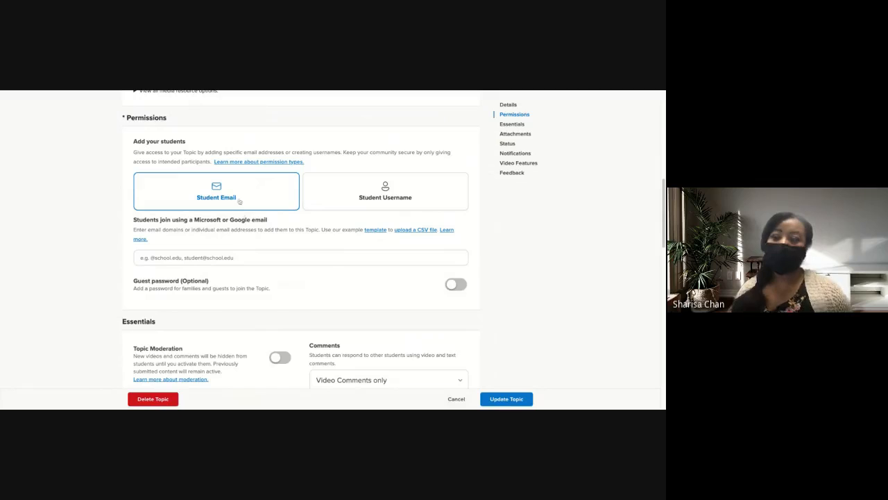
pyautogui.click(208, 256)
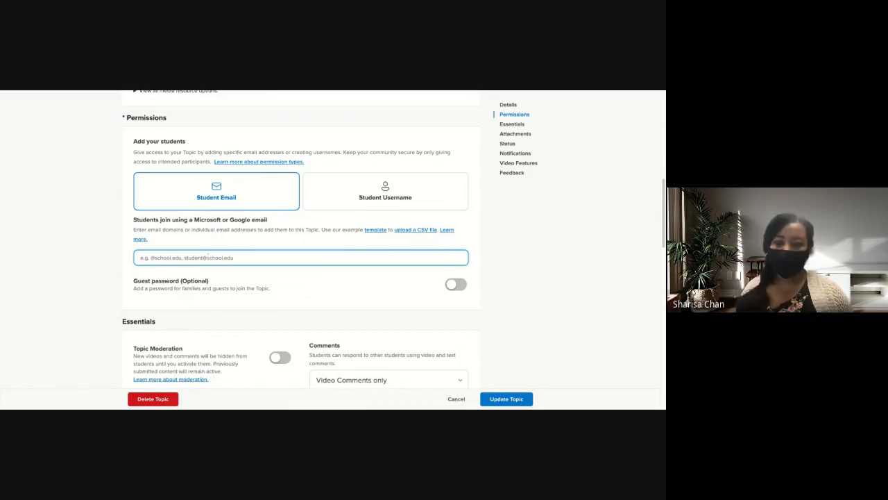
pyautogui.write('@riversid')
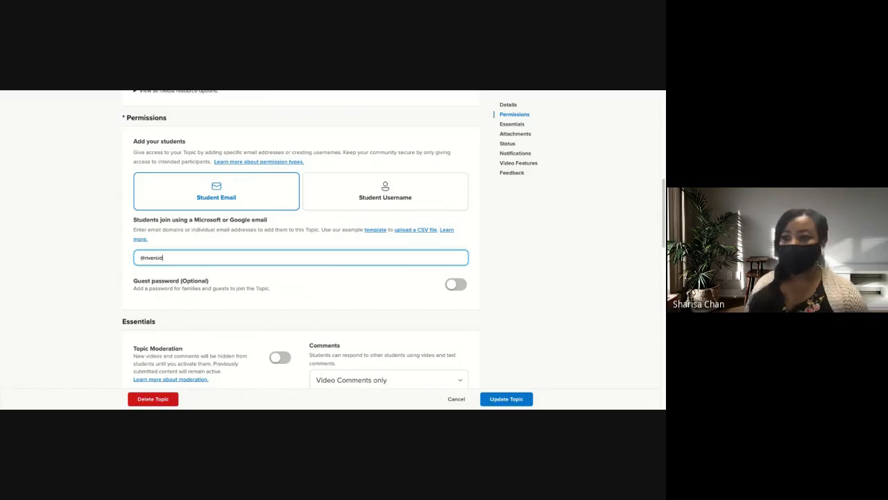
pyautogui.write('eunified')
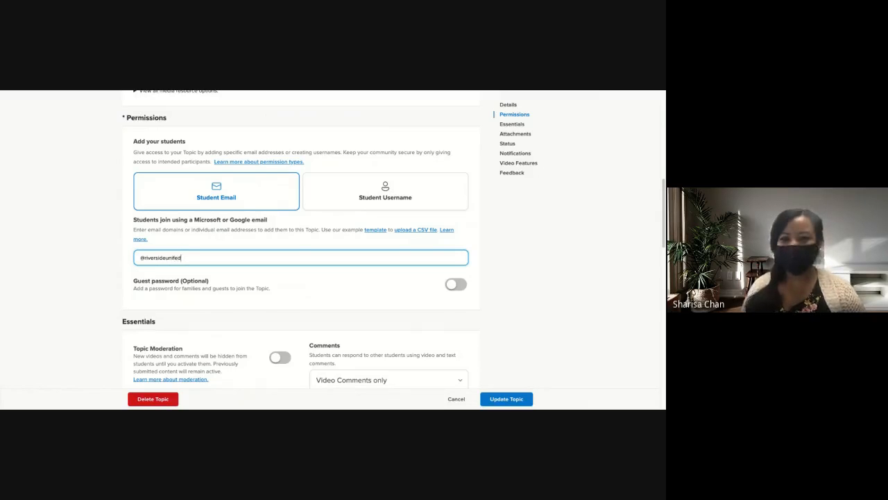
pyautogui.write('.org')
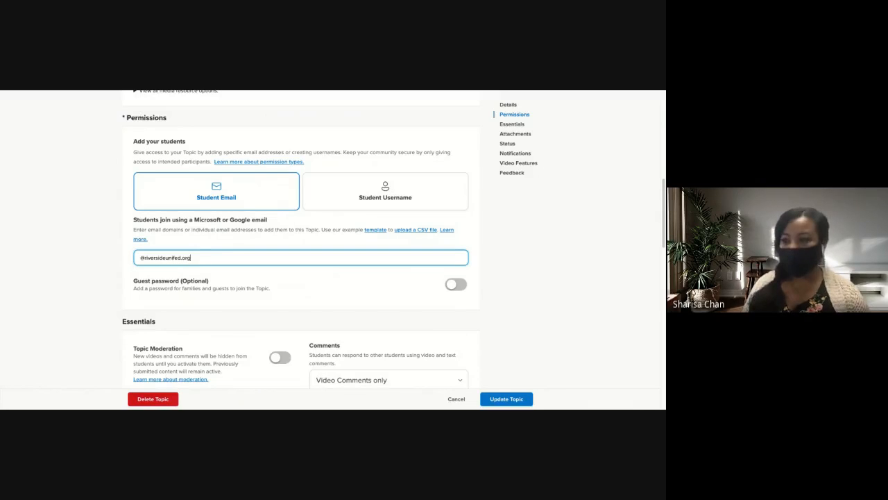
pyautogui.press('Return')
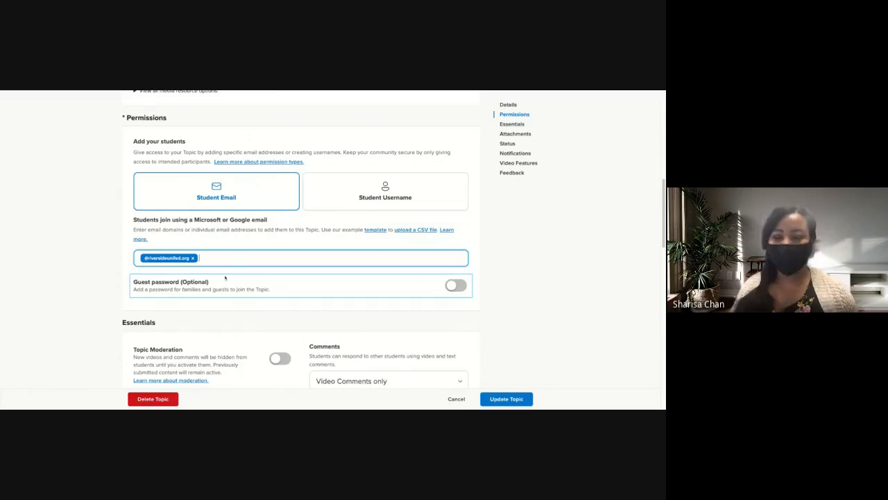
# Review the topic's guest password, moderation, comments, recording time, attachments, status and notification settings.
pyautogui.scroll(-1, 224, 285)
pyautogui.scroll(-1, 224, 285)
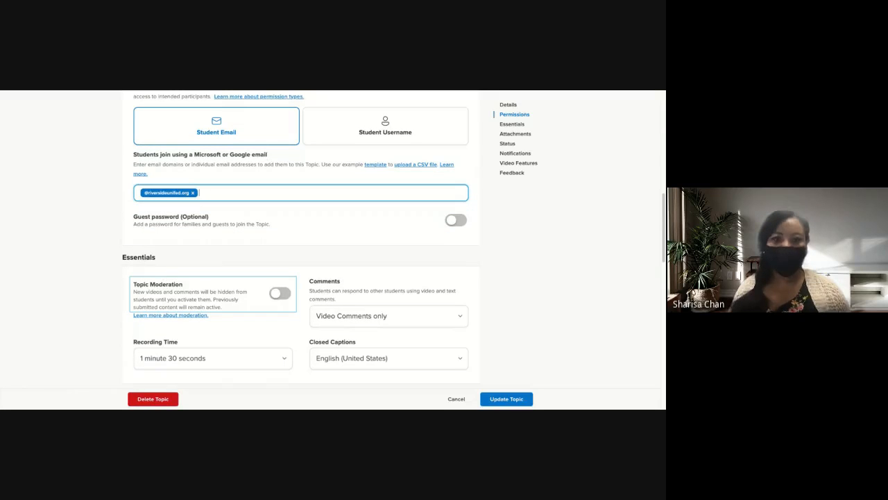
pyautogui.scroll(1, 225, 284)
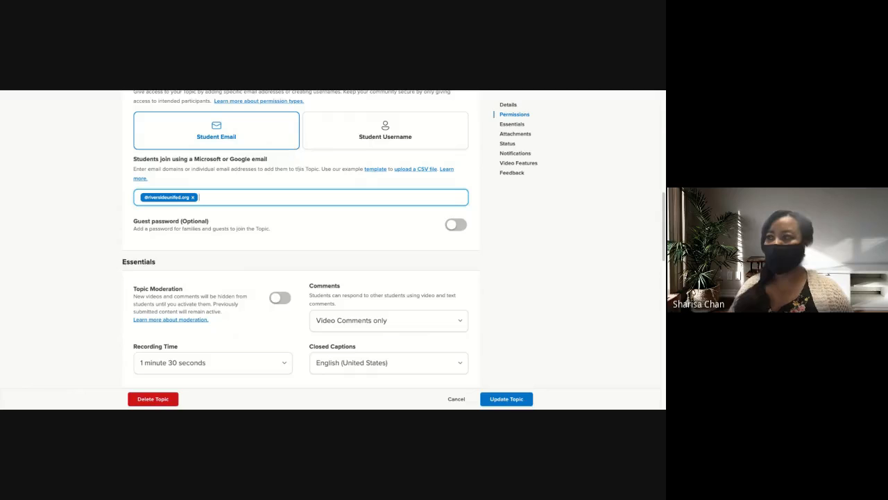
pyautogui.scroll(1, 301, 195)
pyautogui.scroll(-3, 301, 196)
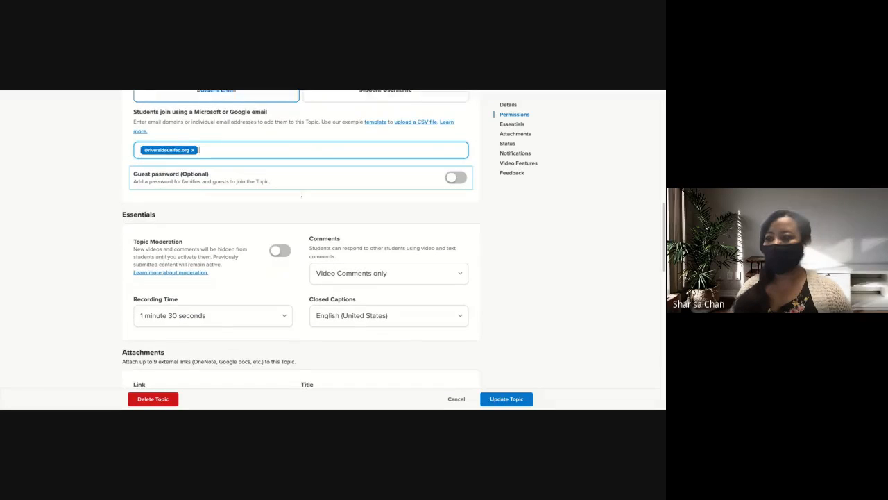
pyautogui.scroll(-3, 272, 297)
pyautogui.scroll(-8, 272, 297)
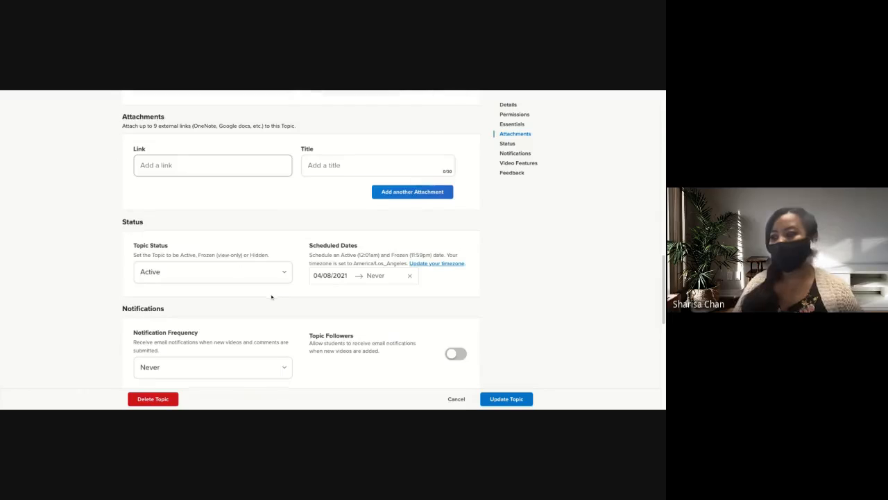
# Set the topic's comments to Video Comments only and its recording time to 1 minute.
pyautogui.scroll(9, 271, 296)
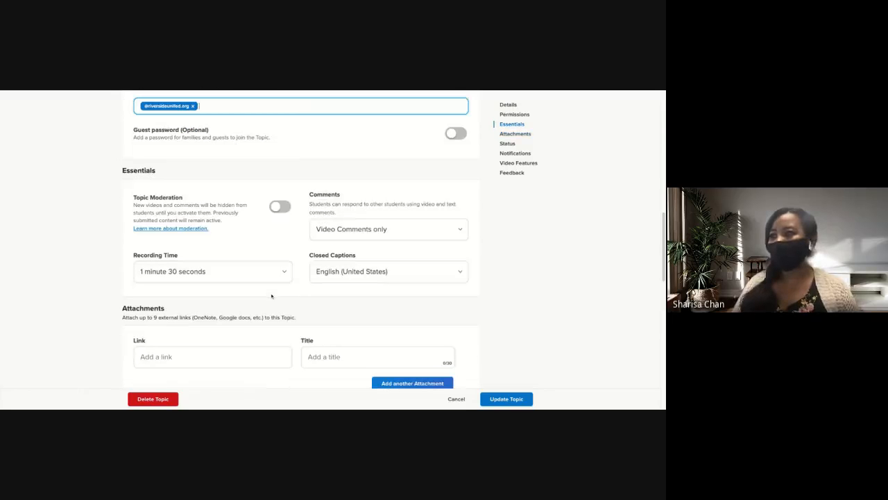
pyautogui.click(358, 235)
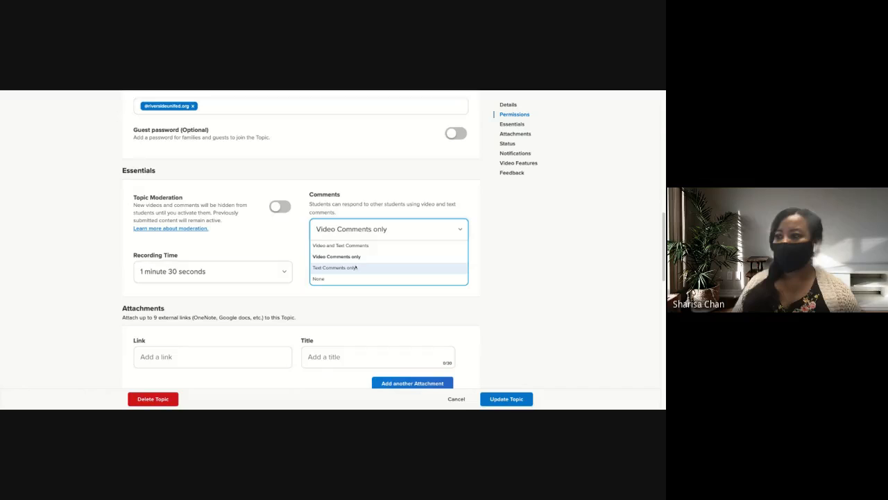
pyautogui.click(357, 256)
pyautogui.scroll(-1, 332, 297)
pyautogui.click(256, 206)
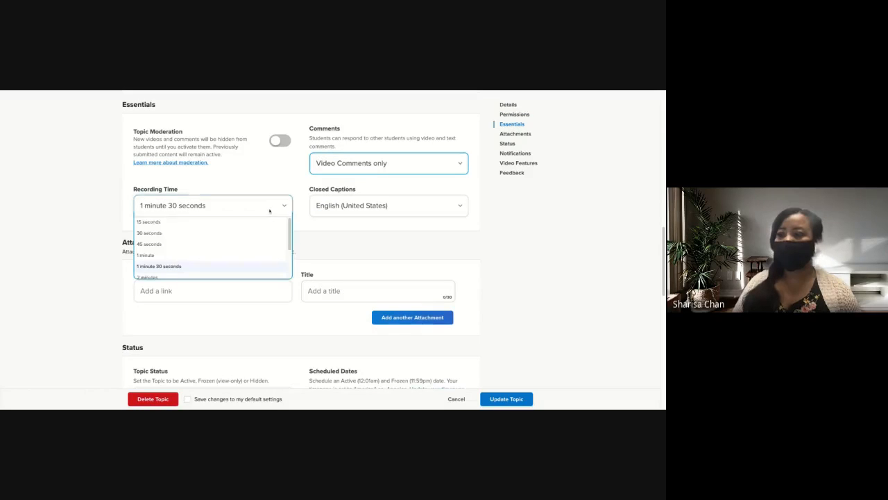
pyautogui.click(256, 254)
pyautogui.scroll(-1, 257, 261)
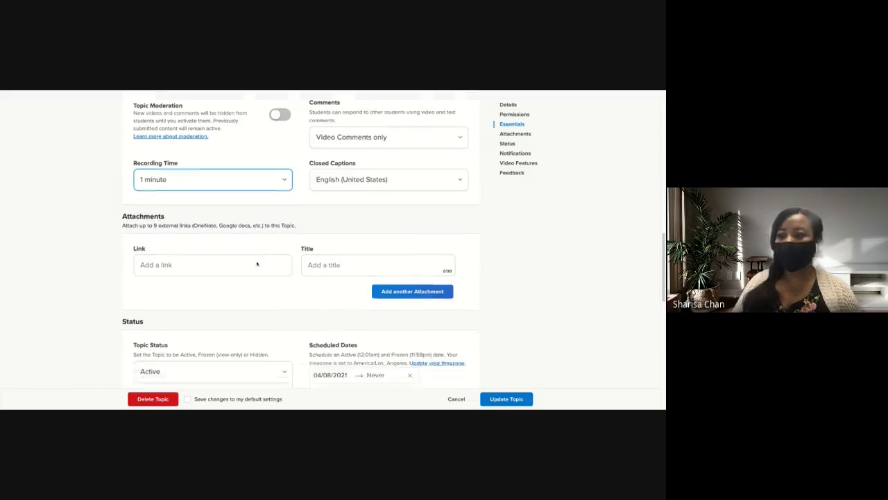
# Look over the remaining topic settings and save the changes by updating the topic.
pyautogui.scroll(-1, 257, 263)
pyautogui.scroll(5, 257, 262)
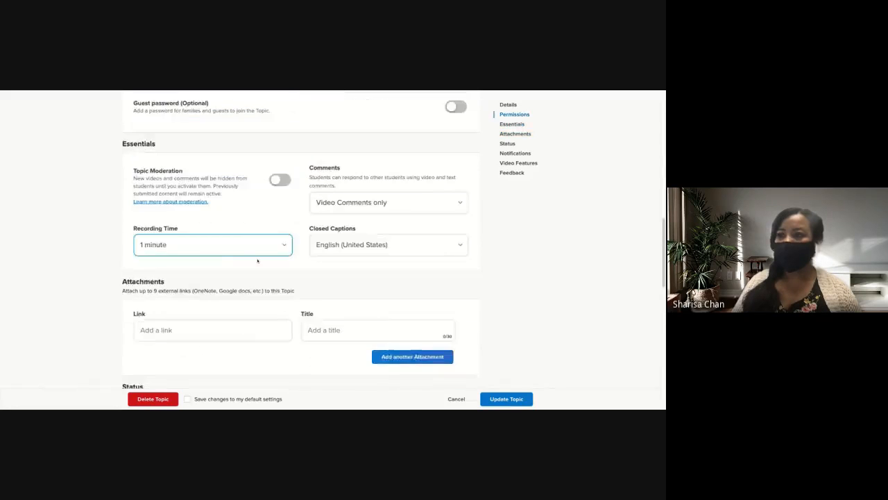
pyautogui.scroll(2, 257, 260)
pyautogui.scroll(-1, 254, 250)
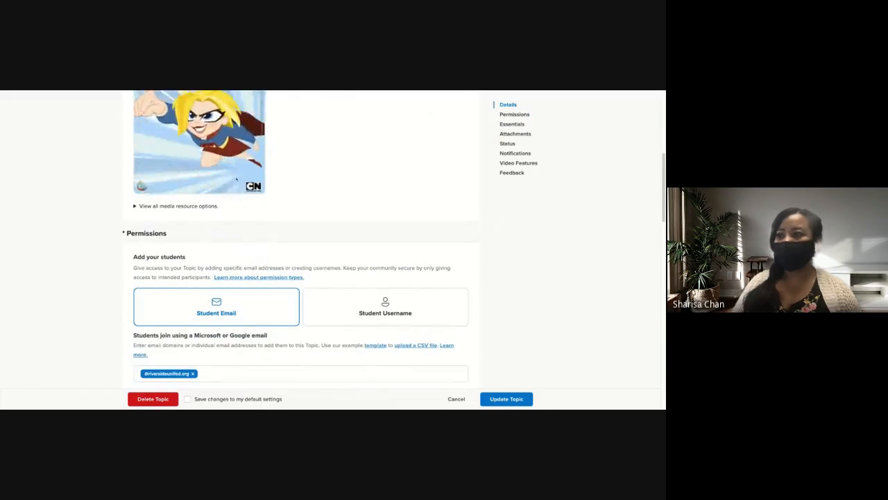
pyautogui.scroll(-6, 254, 260)
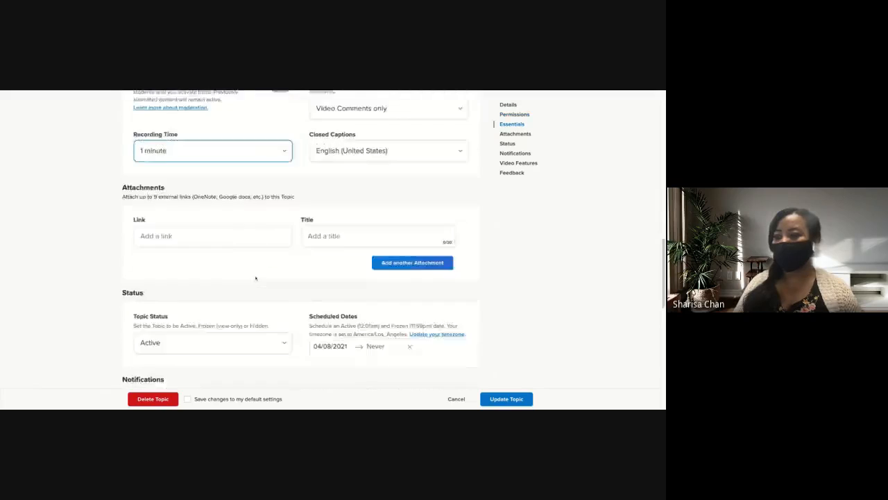
pyautogui.scroll(-10, 255, 279)
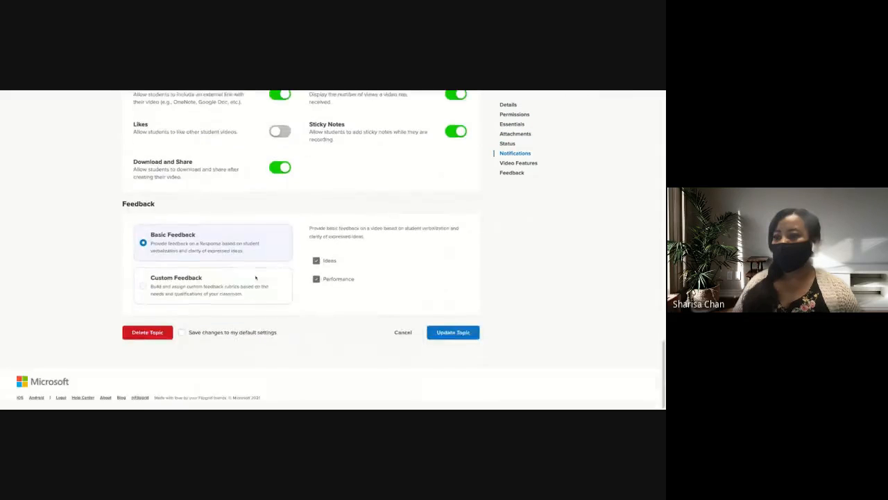
pyautogui.click(455, 331)
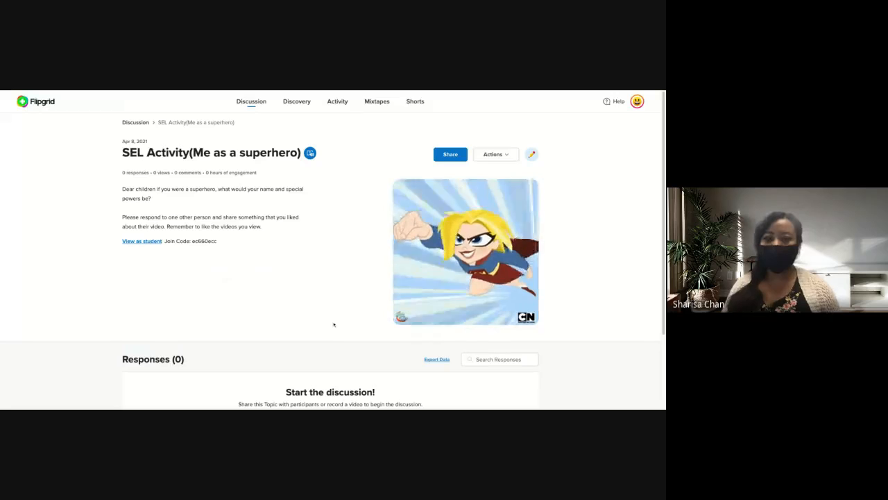
# Add the SEL Activity(Me as a superhero) topic to the Flipgrid 201 private group.
pyautogui.click(505, 156)
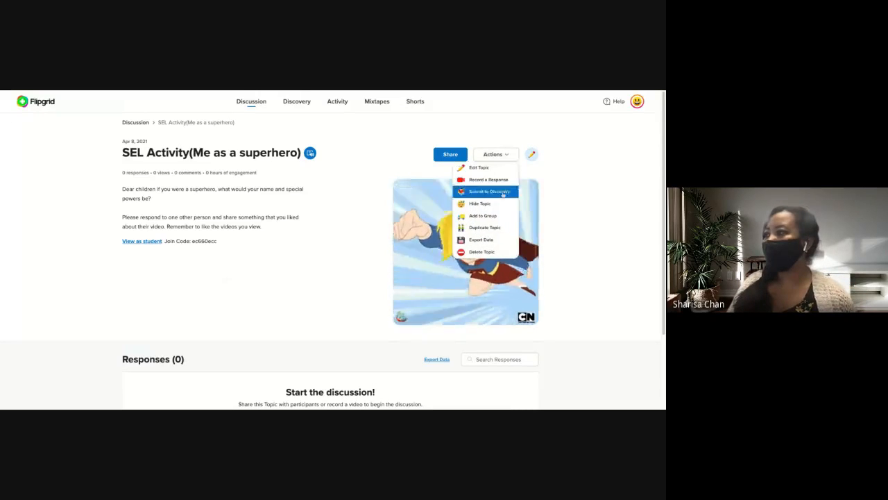
pyautogui.click(493, 154)
pyautogui.click(494, 154)
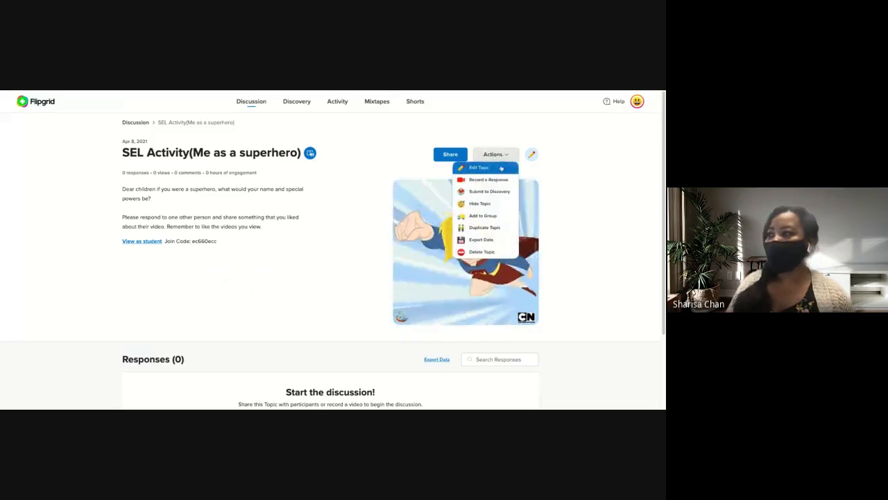
pyautogui.click(469, 218)
pyautogui.click(396, 192)
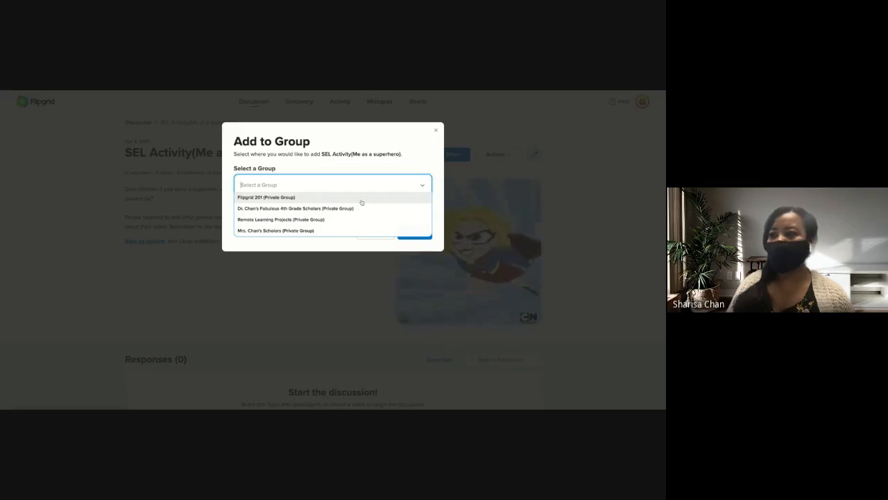
pyautogui.click(361, 200)
pyautogui.click(413, 233)
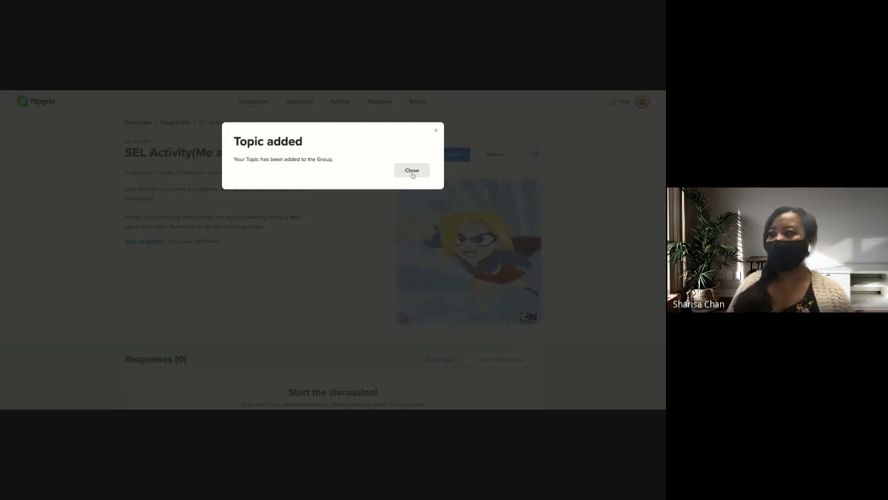
pyautogui.click(412, 172)
# Move the superhero topic to the Remote Learning Projects private group.
pyautogui.click(492, 155)
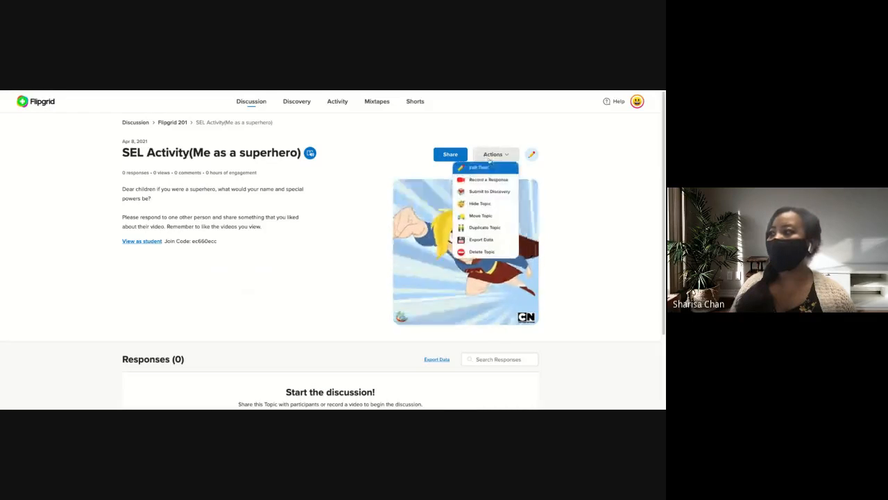
pyautogui.click(481, 215)
pyautogui.click(333, 185)
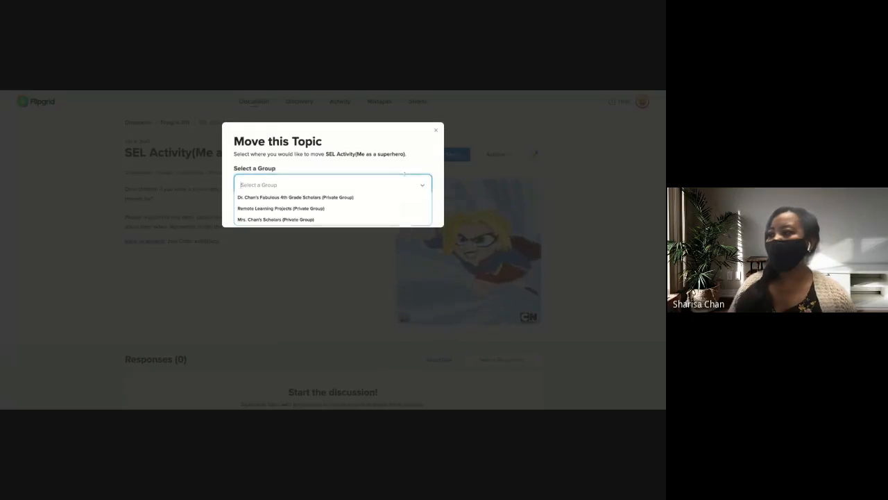
pyautogui.click(371, 208)
pyautogui.click(413, 207)
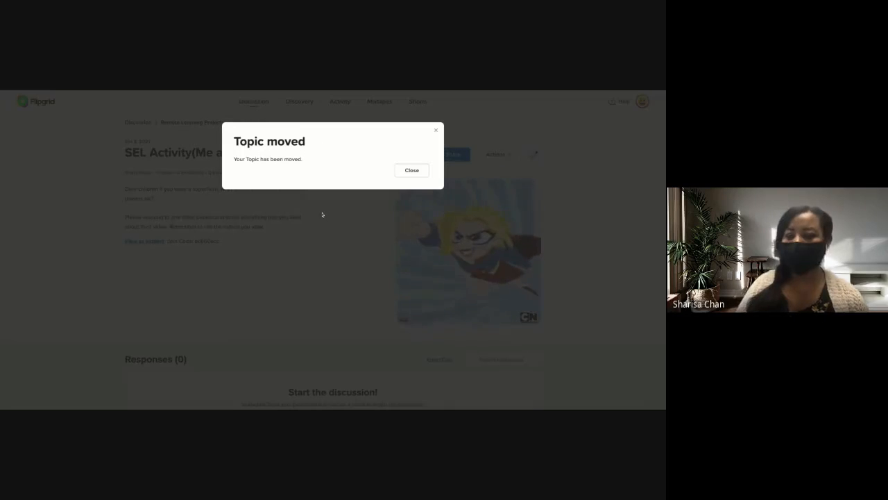
pyautogui.click(409, 169)
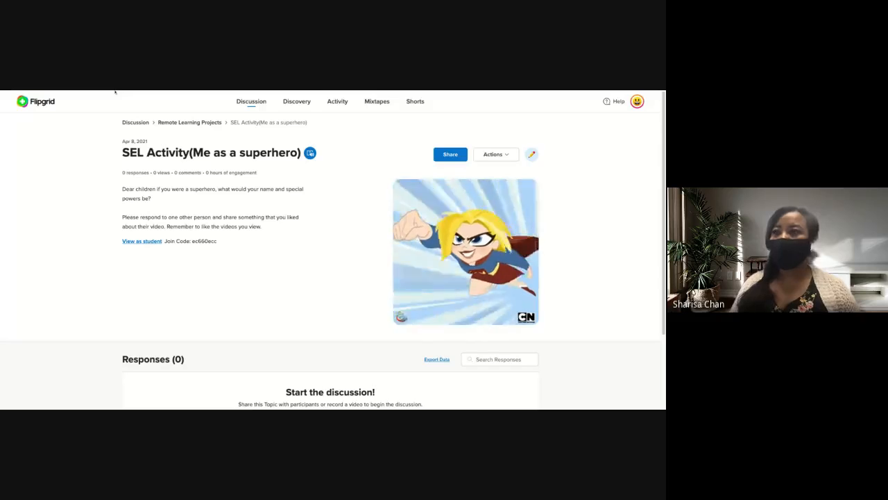
pyautogui.hotkey('ctrl', 'Tab')
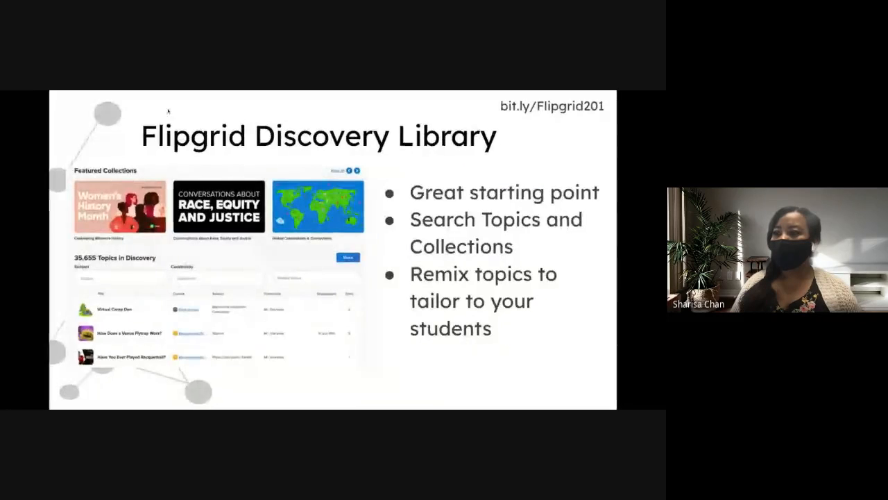
pyautogui.click(166, 147)
pyautogui.press('Left')
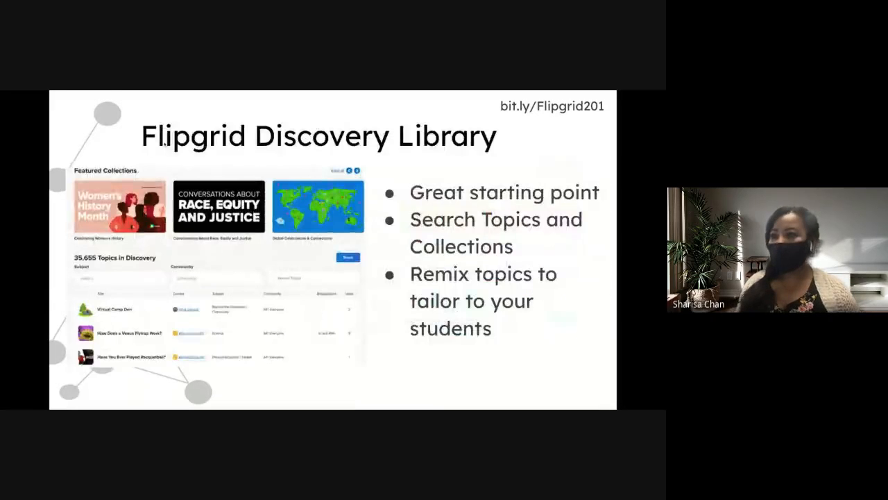